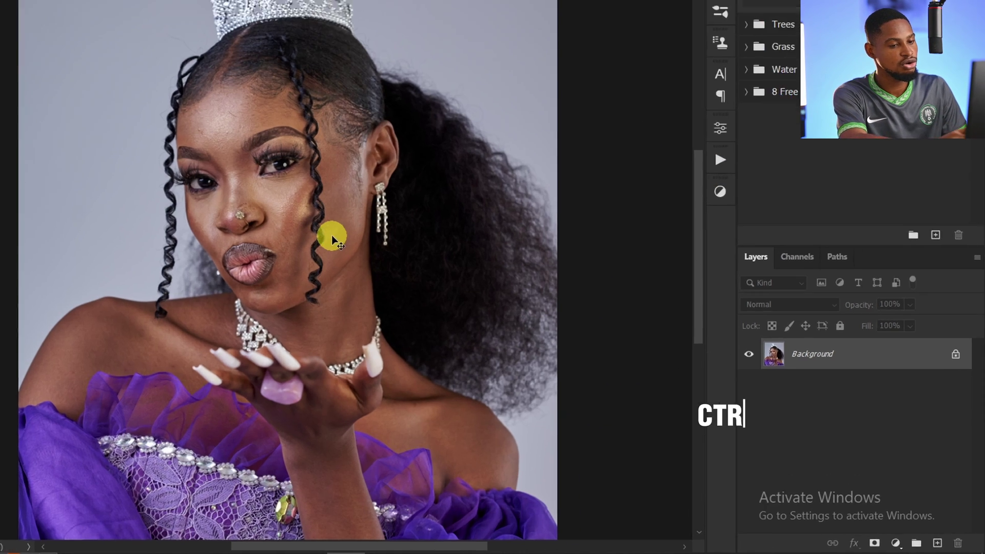
Duplicate the Background layer and apply the Retouch4me Heal filter to the copy at sensitivity 100.
{"action": "key", "text": "ctrl+j"}
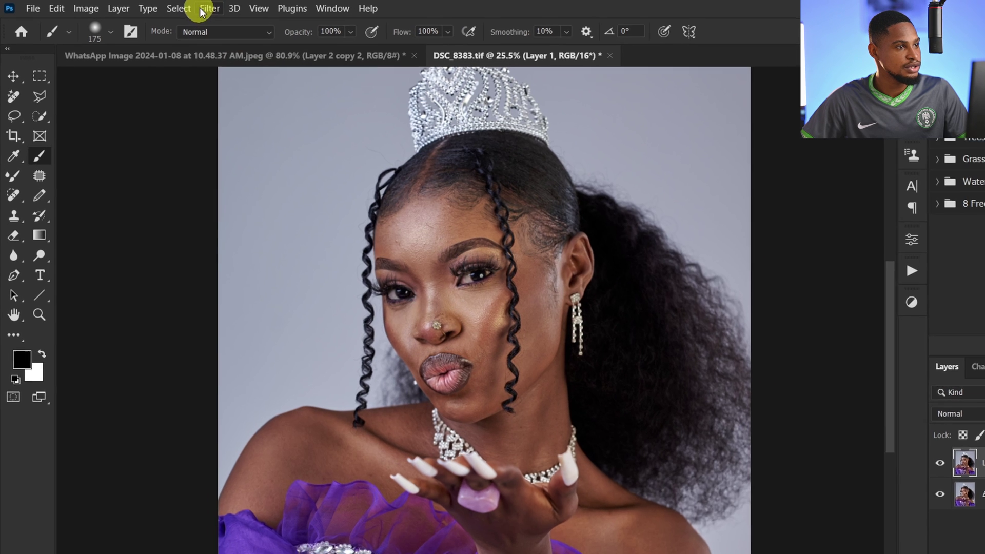
{"action": "left_click", "coordinate": [176, 6]}
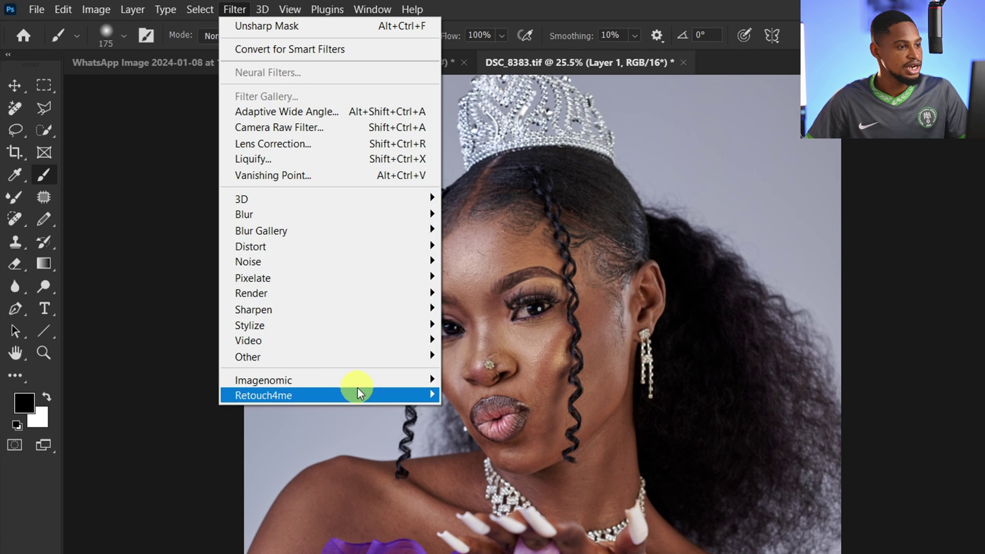
{"action": "mouse_move", "coordinate": [362, 399]}
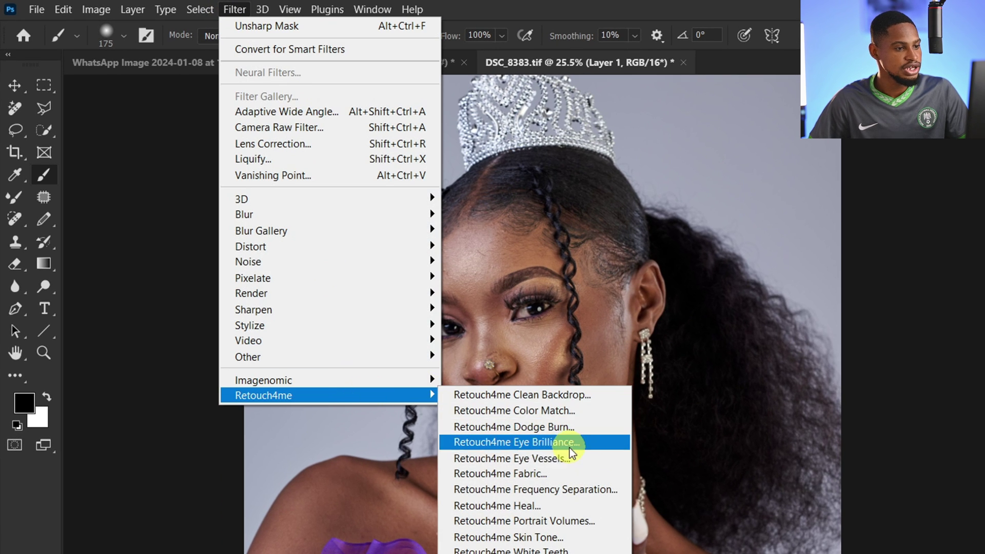
{"action": "left_click", "coordinate": [537, 506]}
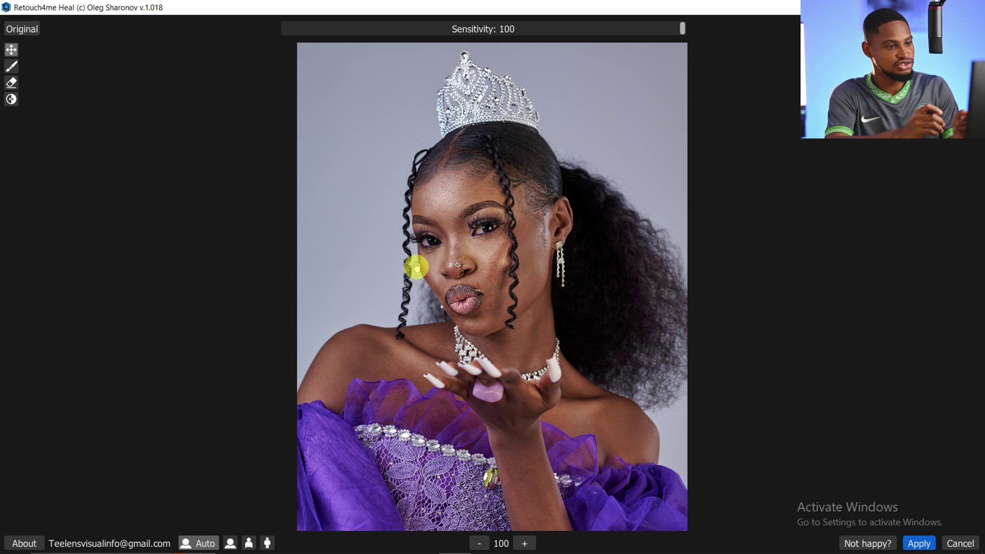
{"action": "scroll", "coordinate": [523, 211], "scroll_direction": "up", "scroll_amount": 5}
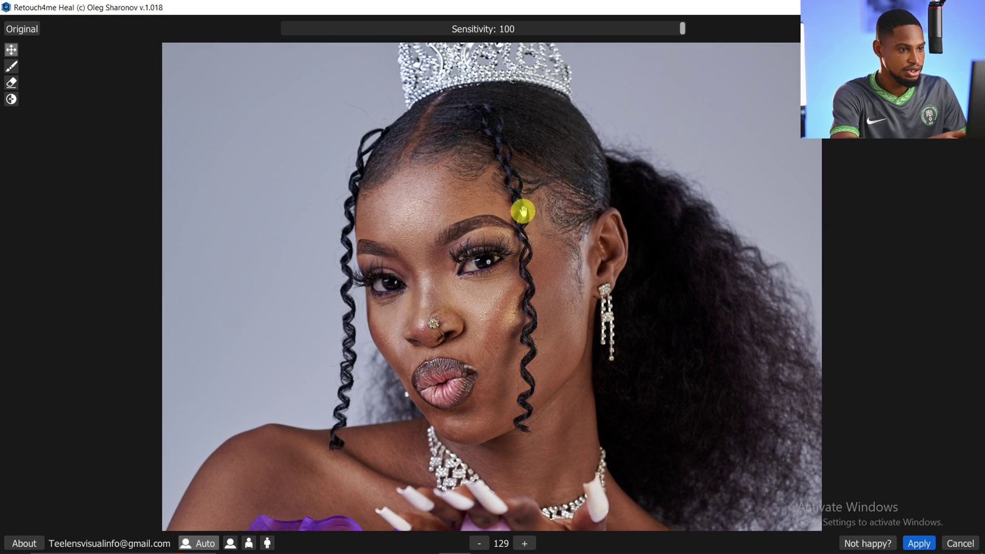
{"action": "scroll", "coordinate": [458, 379], "scroll_direction": "up", "scroll_amount": 2}
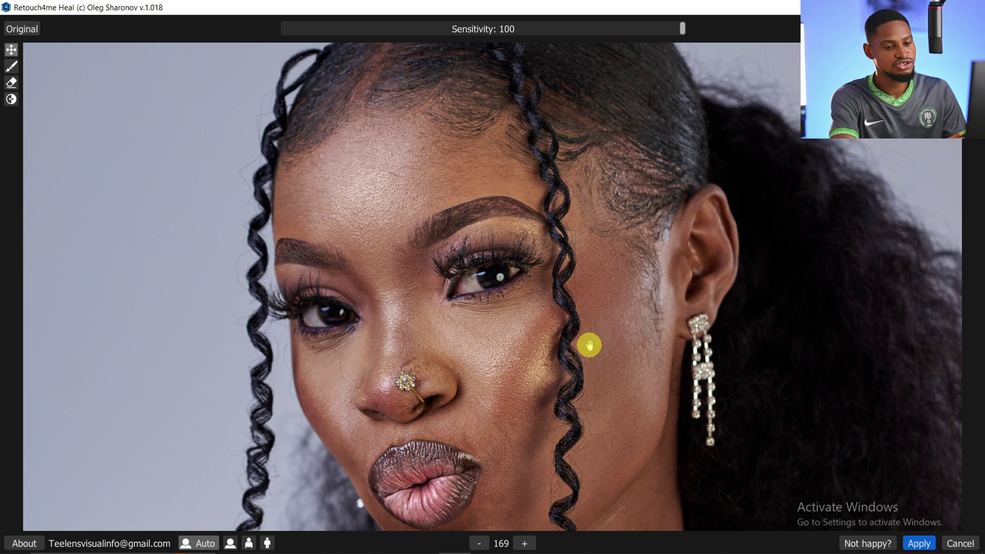
{"action": "left_click", "coordinate": [918, 544]}
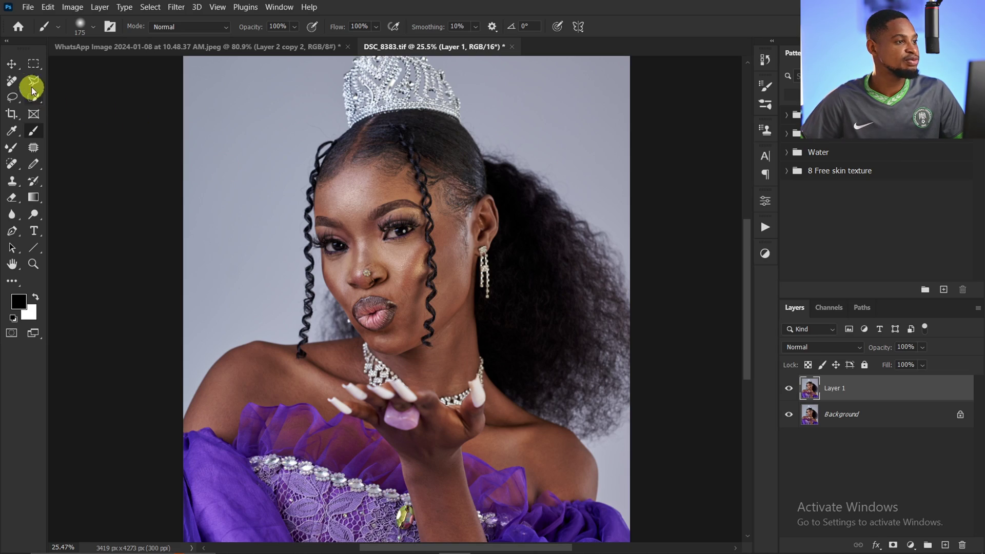
{"action": "left_click", "coordinate": [34, 147]}
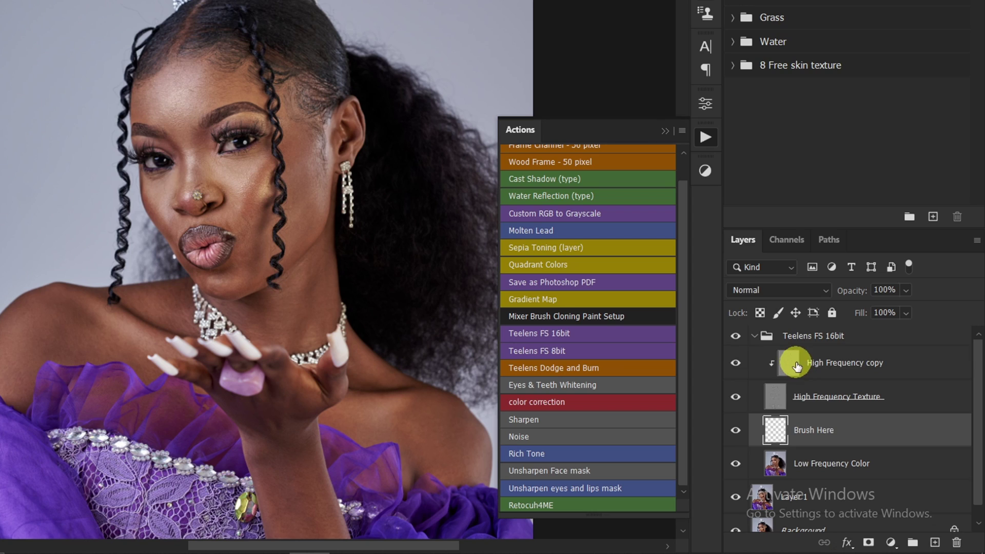
{"action": "left_click", "coordinate": [797, 366]}
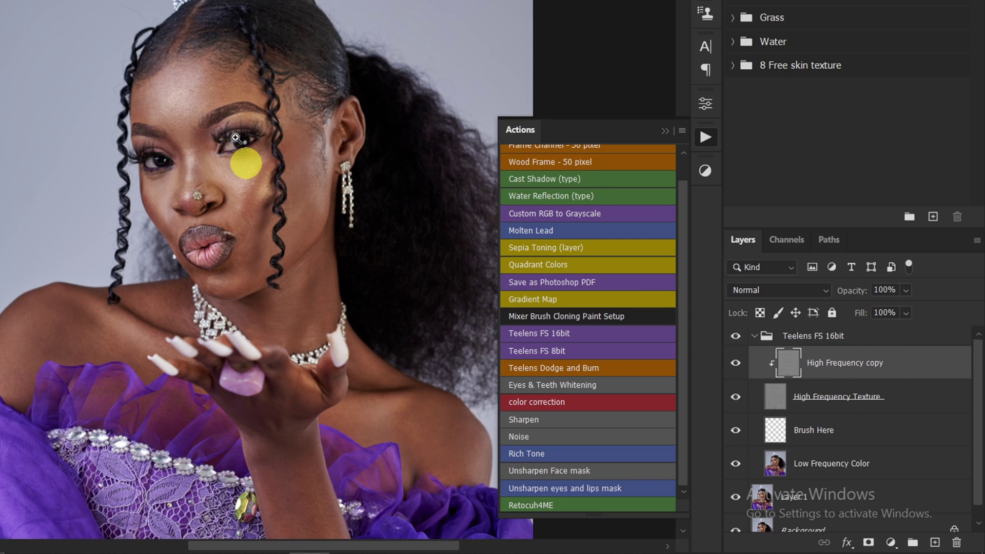
{"action": "left_click_drag", "start_coordinate": [205, 86], "coordinate": [257, 76]}
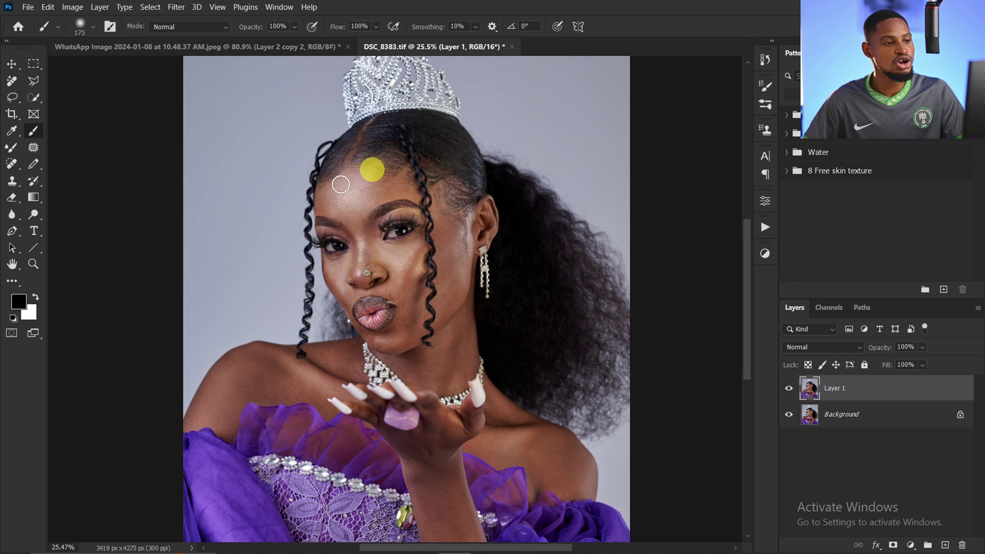
{"action": "key", "text": "ctrl"}
{"action": "key", "text": "ctrl"}
Run the Teelens FS 16bit frequency separation action on Layer 1 with a Gaussian Blur radius of 6.5 pixels.
{"action": "left_click", "coordinate": [765, 226]}
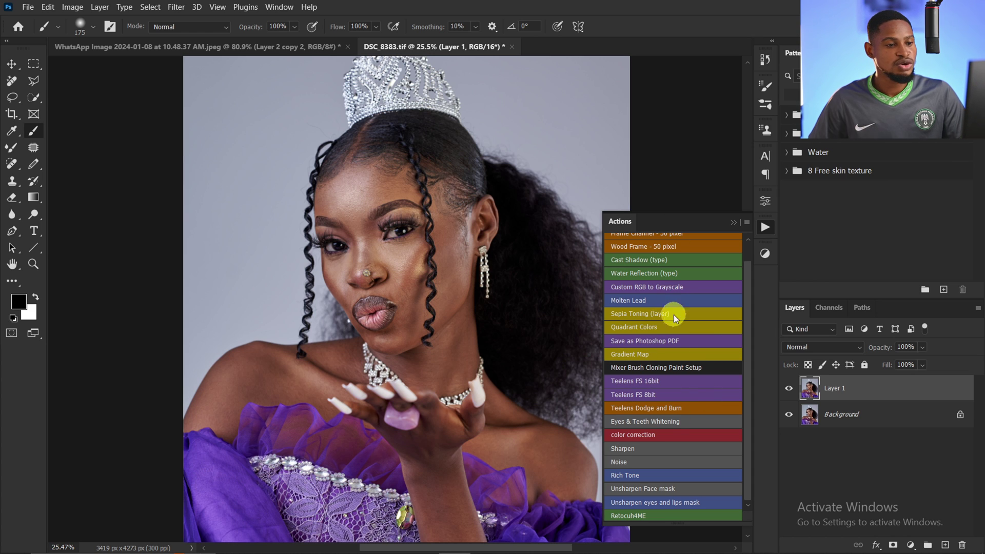
{"action": "key", "text": "ctrl"}
{"action": "key", "text": "ctrl"}
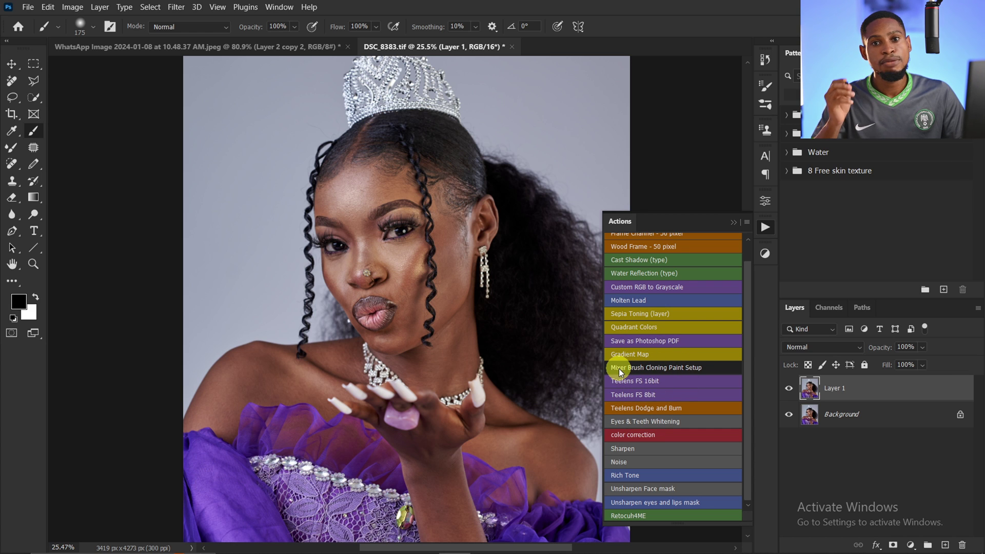
{"action": "key", "text": "ctrl"}
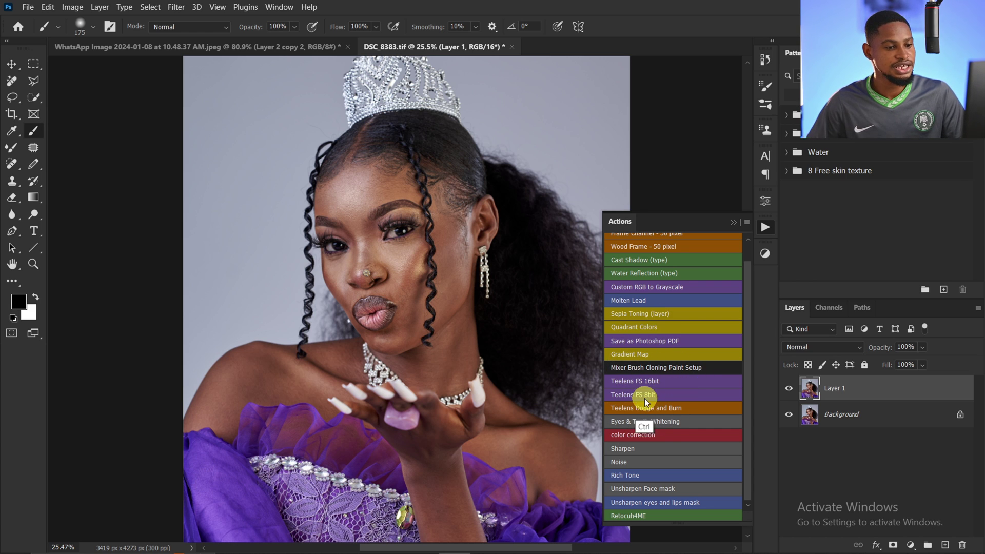
{"action": "left_click", "coordinate": [642, 395]}
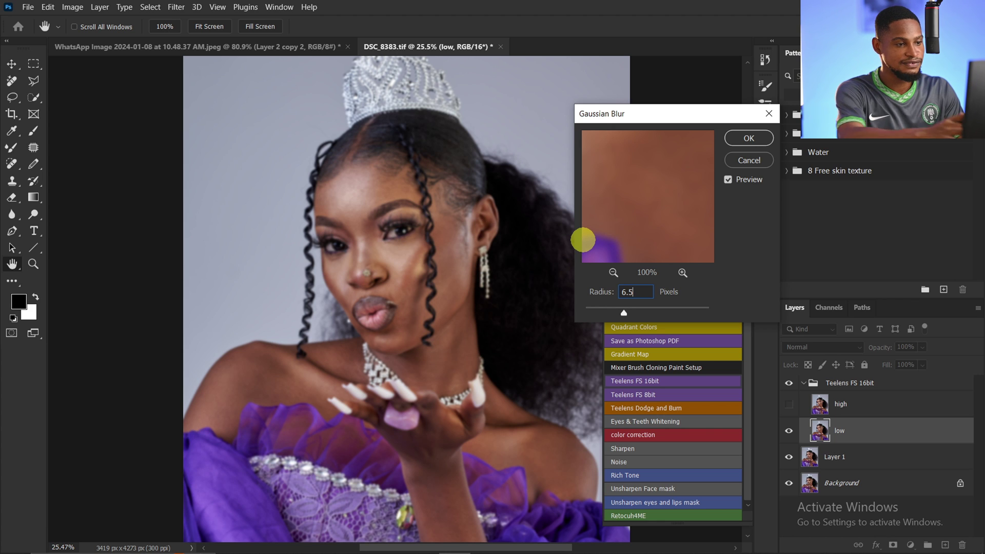
{"action": "left_click", "coordinate": [750, 138]}
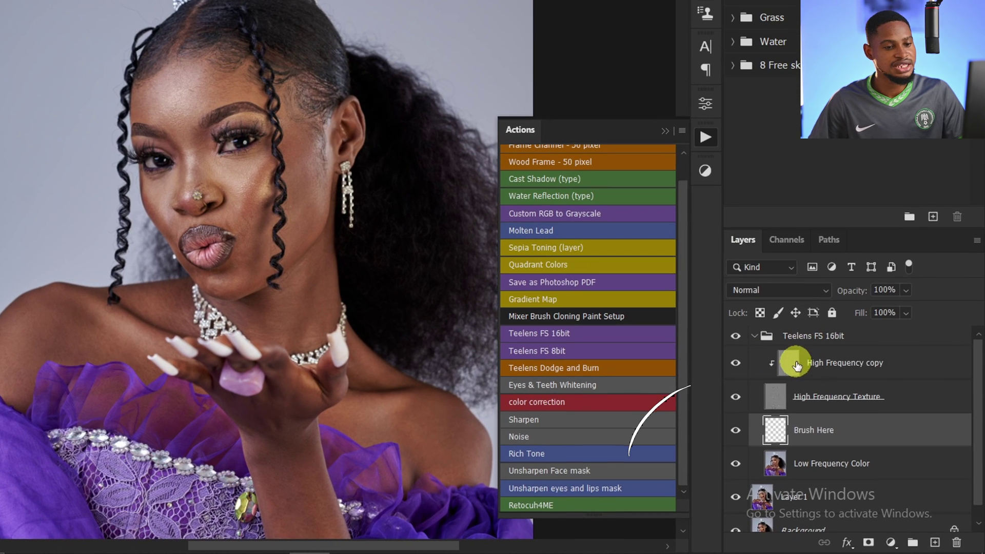
On the High Frequency copy layer, clone clean skin texture over the blemishes near the forehead's left hairline with a size 20 Clone Stamp brush.
{"action": "left_click", "coordinate": [797, 366]}
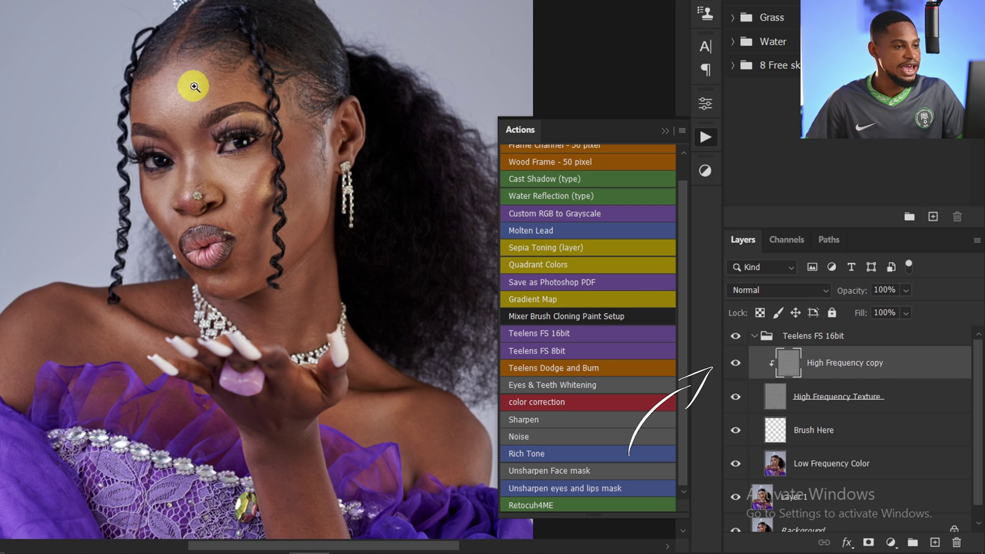
{"action": "left_click_drag", "start_coordinate": [194, 87], "coordinate": [257, 77]}
{"action": "left_click", "coordinate": [13, 181]}
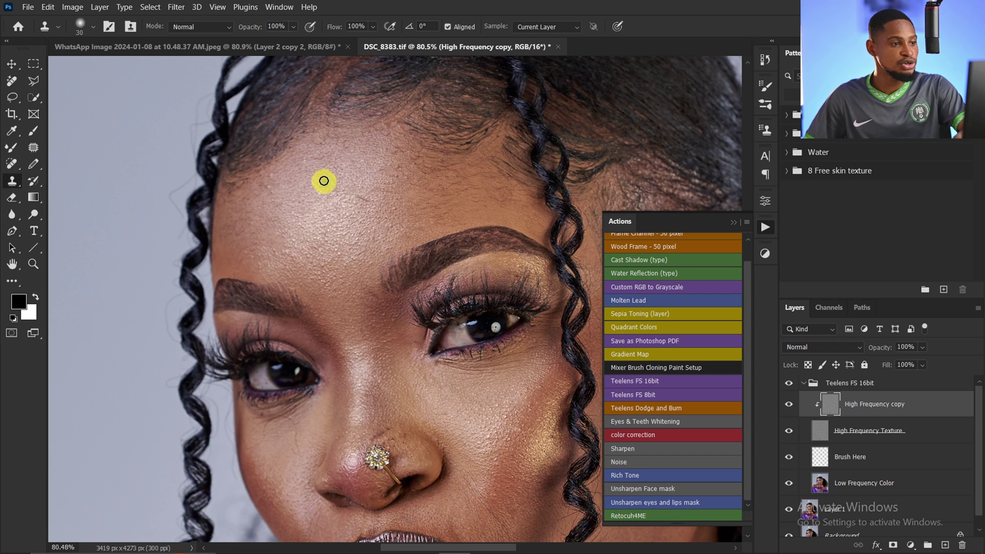
{"action": "key", "text": "bracketleft"}
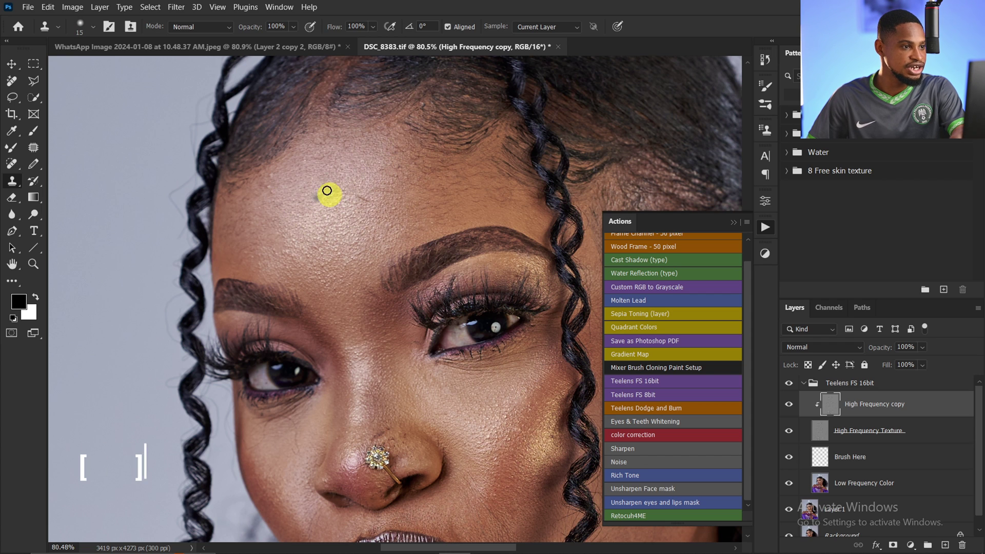
{"action": "left_click", "coordinate": [291, 189], "text": "alt"}
{"action": "left_click", "coordinate": [275, 193]}
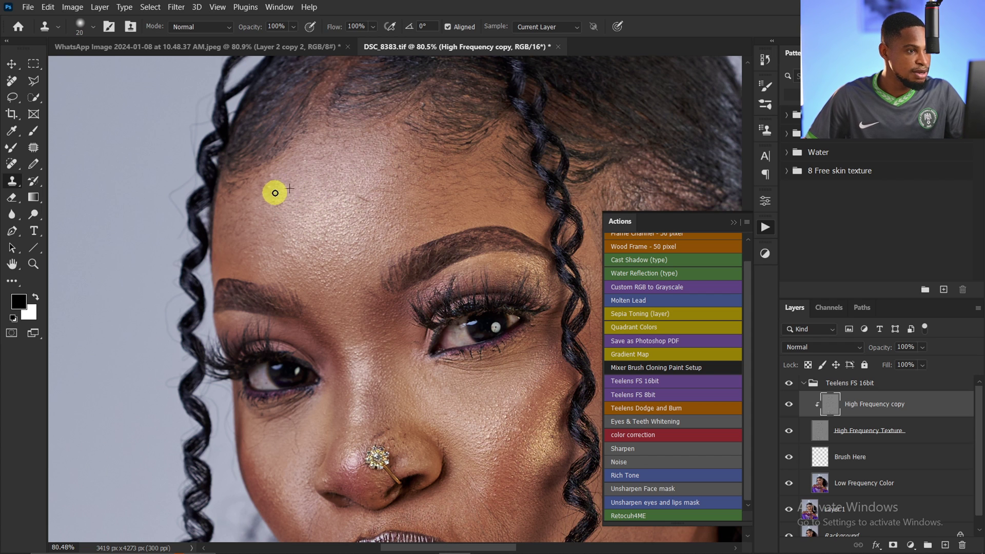
{"action": "left_click", "coordinate": [287, 189], "text": "alt"}
{"action": "left_click", "coordinate": [269, 186]}
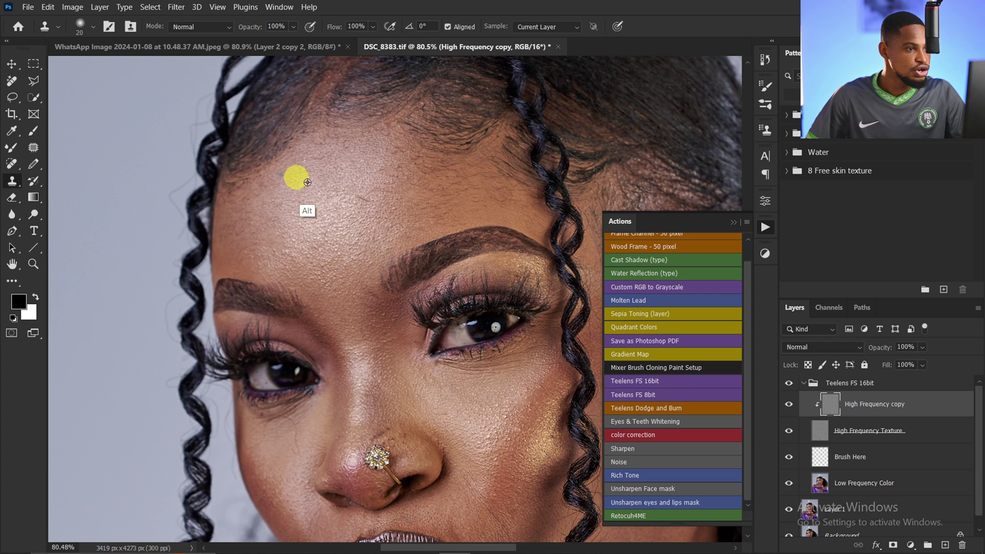
Clone out the stray hairs and uneven texture across the middle and lower forehead.
{"action": "left_click", "coordinate": [332, 220], "text": "alt"}
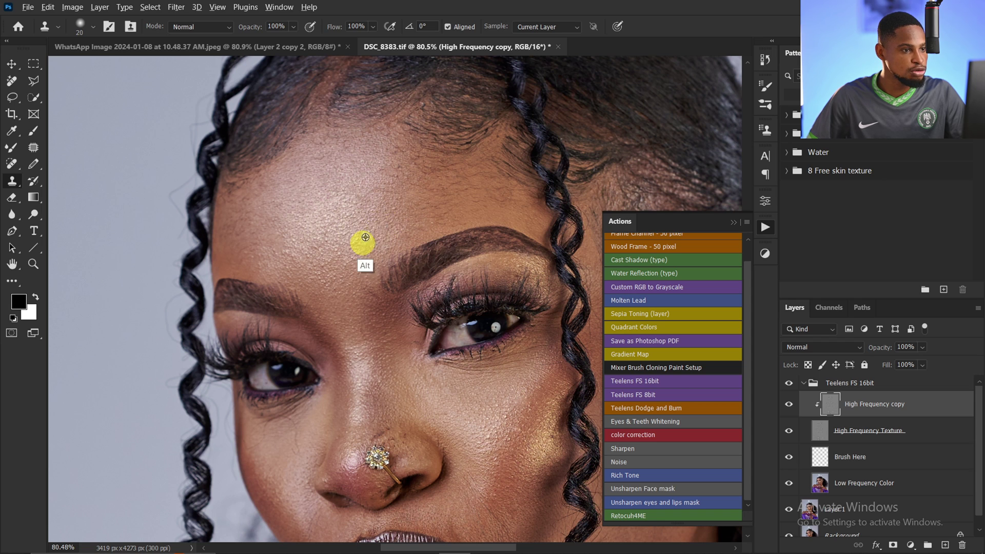
{"action": "left_click", "coordinate": [391, 172], "text": "alt"}
{"action": "left_click", "coordinate": [401, 186], "text": "alt"}
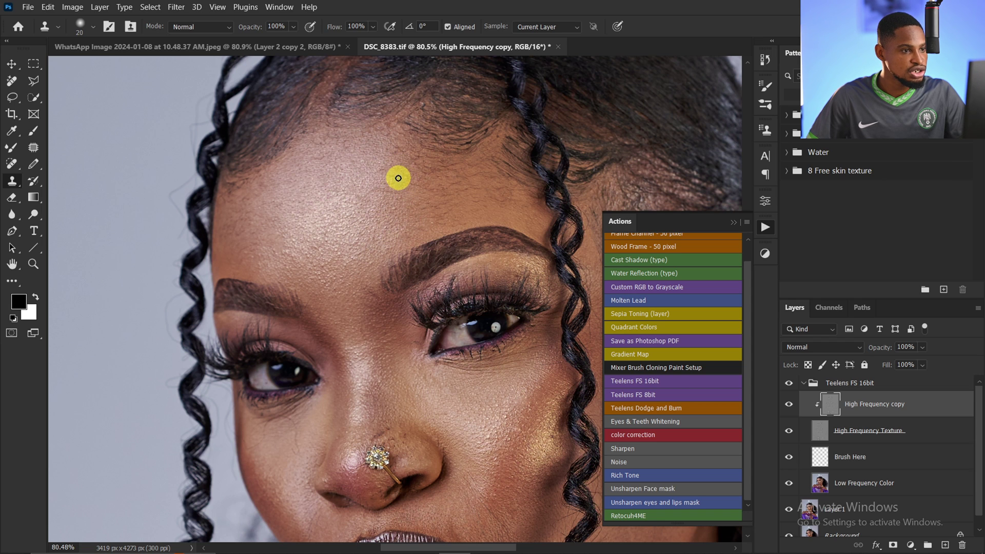
{"action": "left_click_drag", "start_coordinate": [379, 179], "coordinate": [376, 178]}
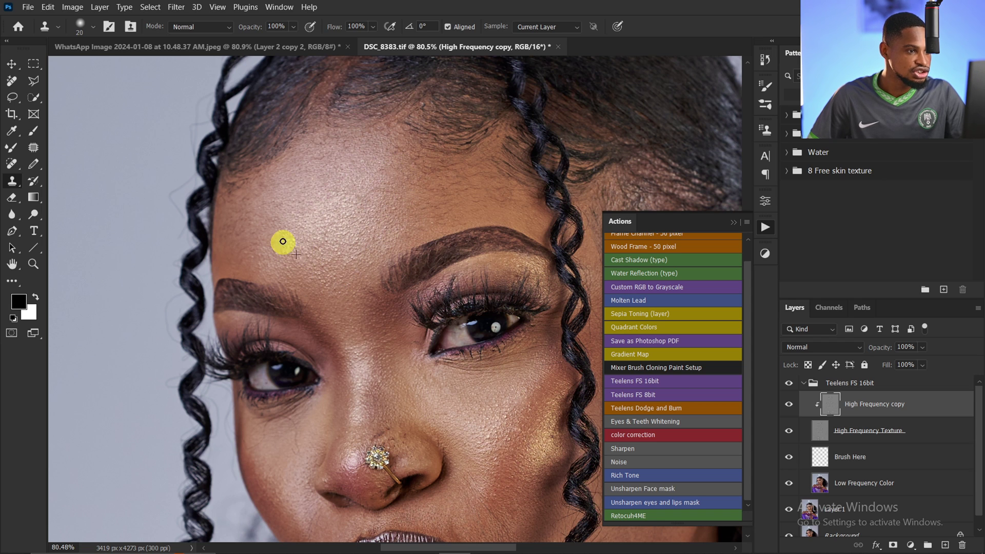
{"action": "left_click", "coordinate": [283, 248], "text": "alt"}
Clone out the marks around the nose ring with a size 9 brush, and toggle the High Frequency copy layer's visibility to compare.
{"action": "key", "text": "z"}
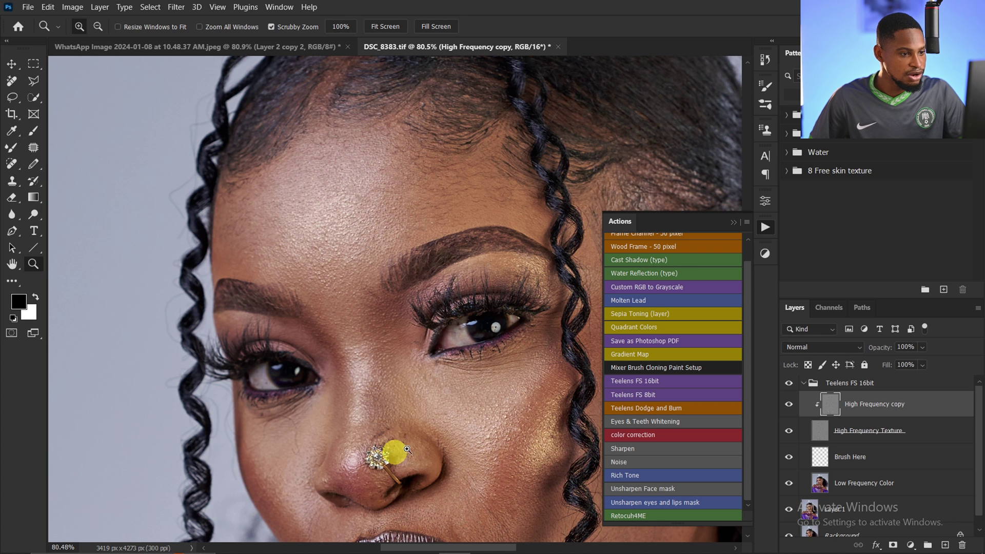
{"action": "left_click", "coordinate": [396, 452]}
{"action": "key", "text": "s"}
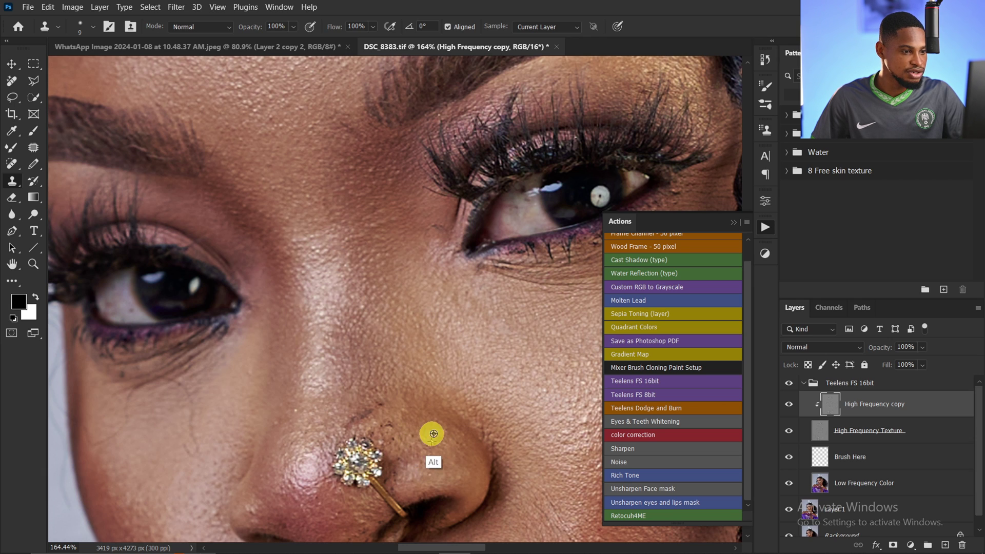
{"action": "left_click", "coordinate": [394, 436], "text": "alt"}
{"action": "mouse_move", "coordinate": [397, 416]}
{"action": "left_mouse_down"}
{"action": "mouse_move", "coordinate": [380, 400]}
{"action": "mouse_move", "coordinate": [395, 409]}
{"action": "mouse_move", "coordinate": [378, 417]}
{"action": "left_mouse_up"}
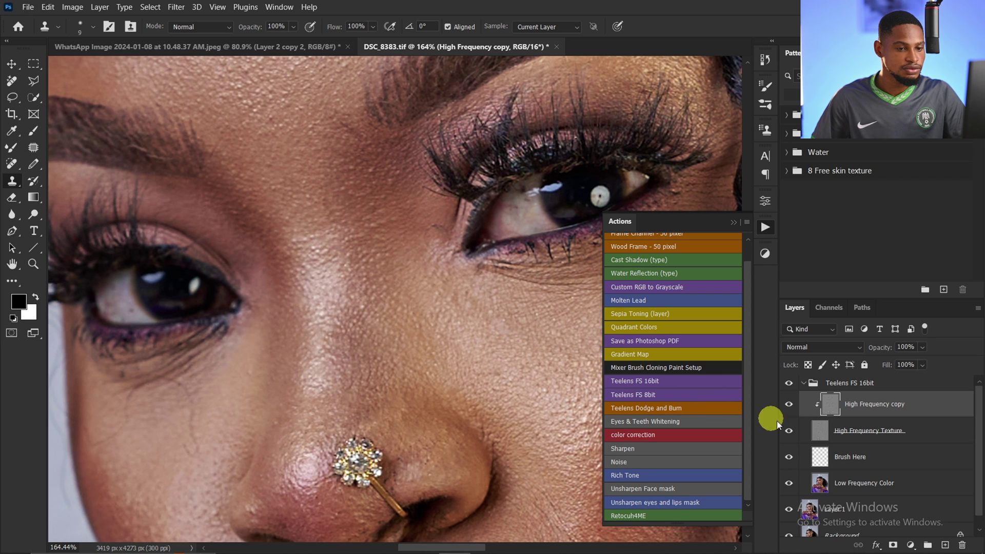
{"action": "left_click", "coordinate": [793, 409]}
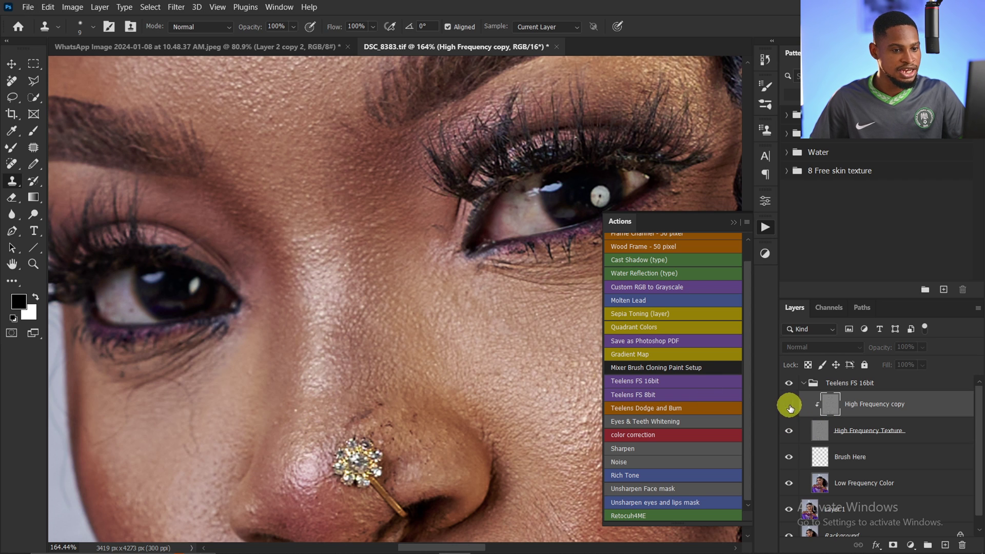
{"action": "left_click", "coordinate": [790, 408]}
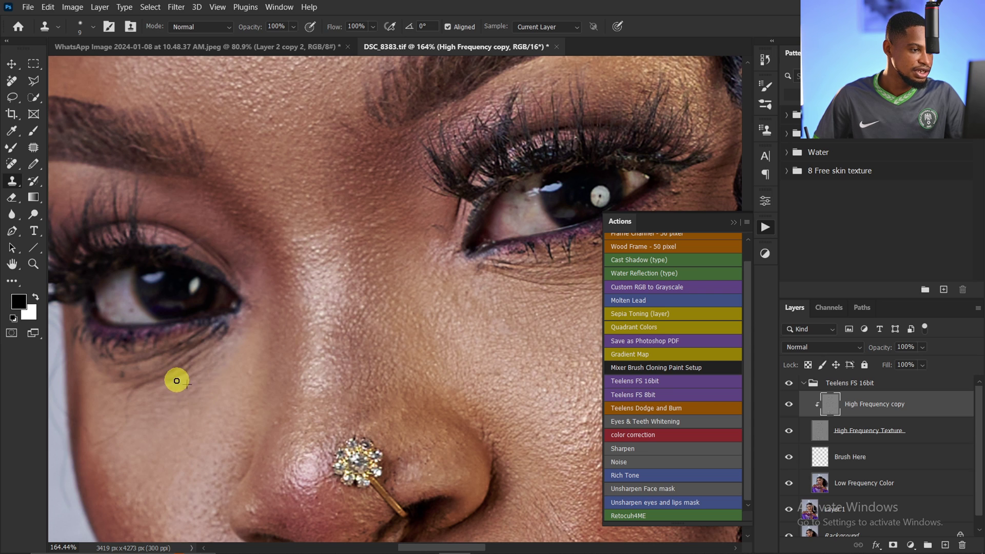
Clone clean skin texture over the spots and lines beneath the left-hand eye and on the cheek below it.
{"action": "left_click", "coordinate": [105, 380], "text": "alt"}
{"action": "left_click", "coordinate": [121, 374]}
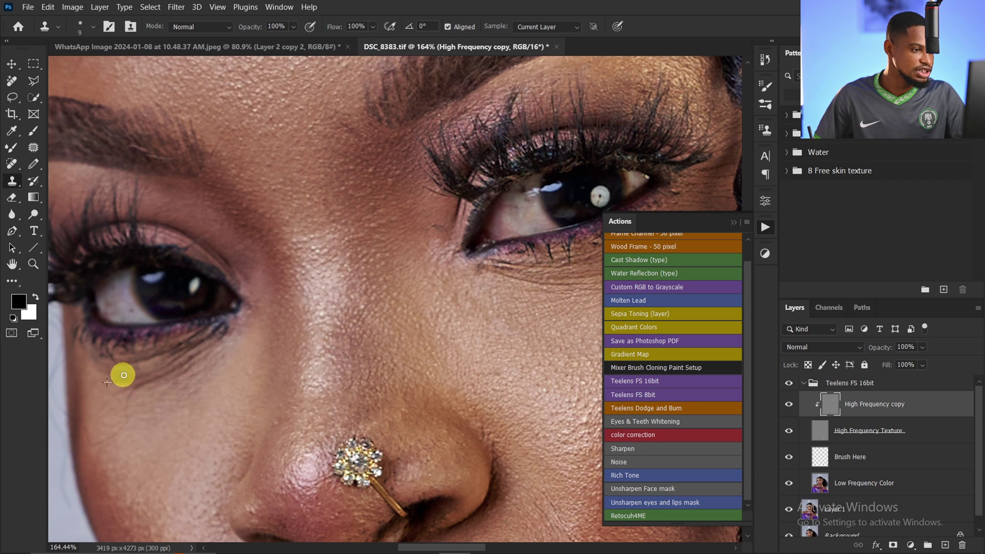
{"action": "mouse_move", "coordinate": [130, 399]}
{"action": "left_mouse_down"}
{"action": "mouse_move", "coordinate": [136, 430]}
{"action": "mouse_move", "coordinate": [88, 431]}
{"action": "left_mouse_up"}
{"action": "left_click", "coordinate": [132, 433], "text": "alt"}
{"action": "left_click", "coordinate": [132, 436], "text": "alt"}
{"action": "left_click", "coordinate": [112, 436], "text": "alt"}
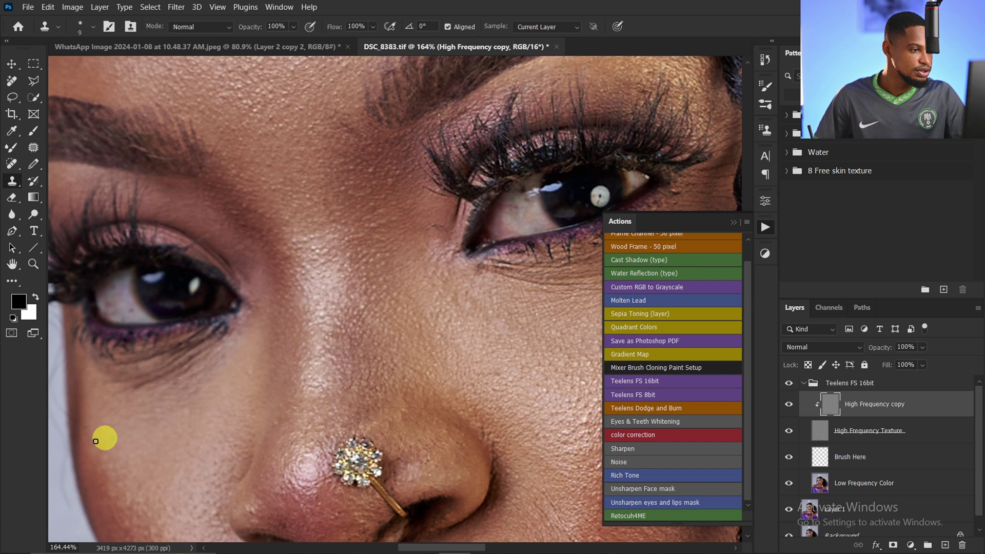
Enlarge the Clone Stamp brush by three increments for retouching another area of the face.
{"action": "key", "text": "z"}
{"action": "left_click_drag", "start_coordinate": [384, 349], "coordinate": [259, 359]}
{"action": "left_click_drag", "start_coordinate": [463, 299], "coordinate": [518, 299]}
{"action": "key", "text": "s"}
{"action": "key", "text": "bracketright"}
{"action": "key", "text": "bracketright"}
{"action": "key", "text": "bracketright"}
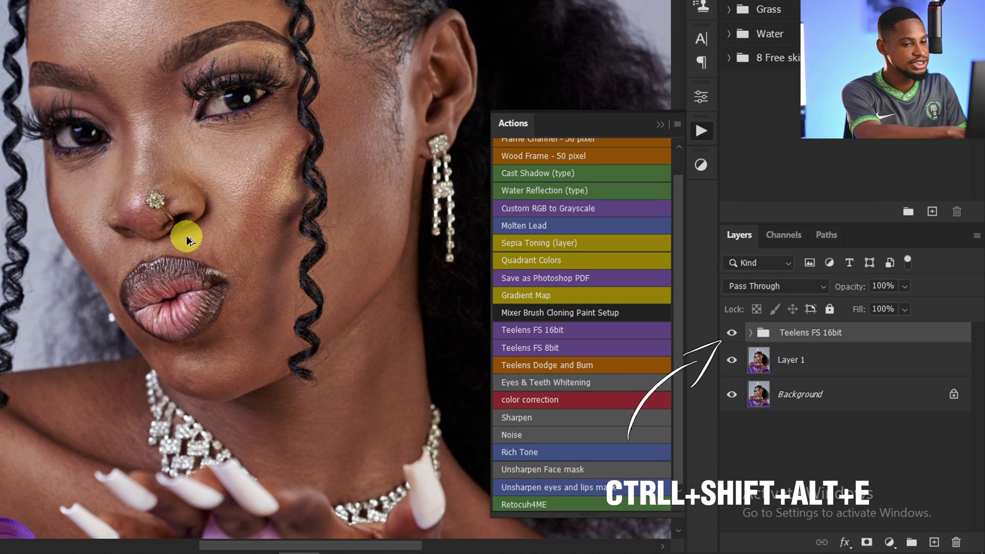
Stamp all visible layers into a new top layer and open the Retouch4me Dodge Burn filter on it.
{"action": "key", "text": "ctrl+shift+alt+e"}
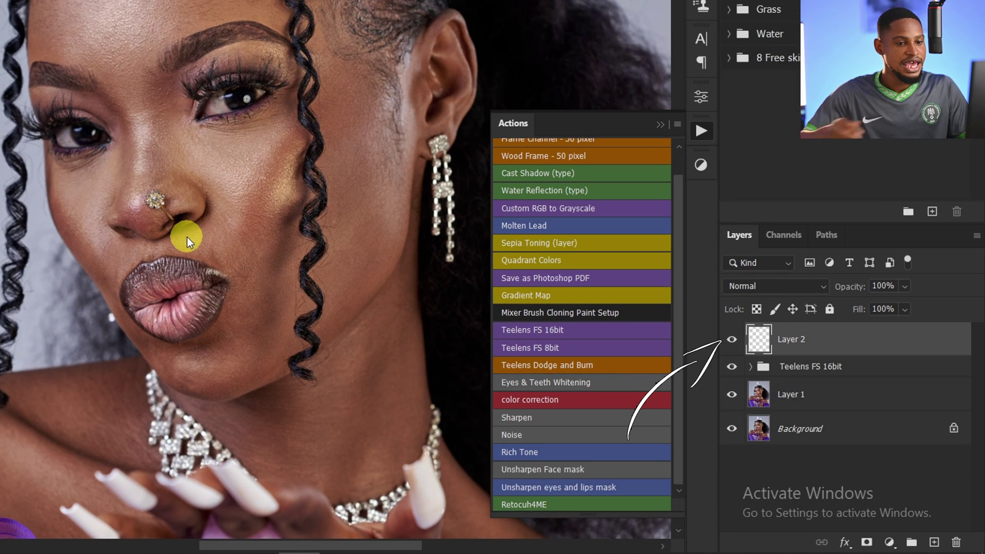
{"action": "scroll", "coordinate": [318, 213], "scroll_direction": "down", "scroll_amount": 3}
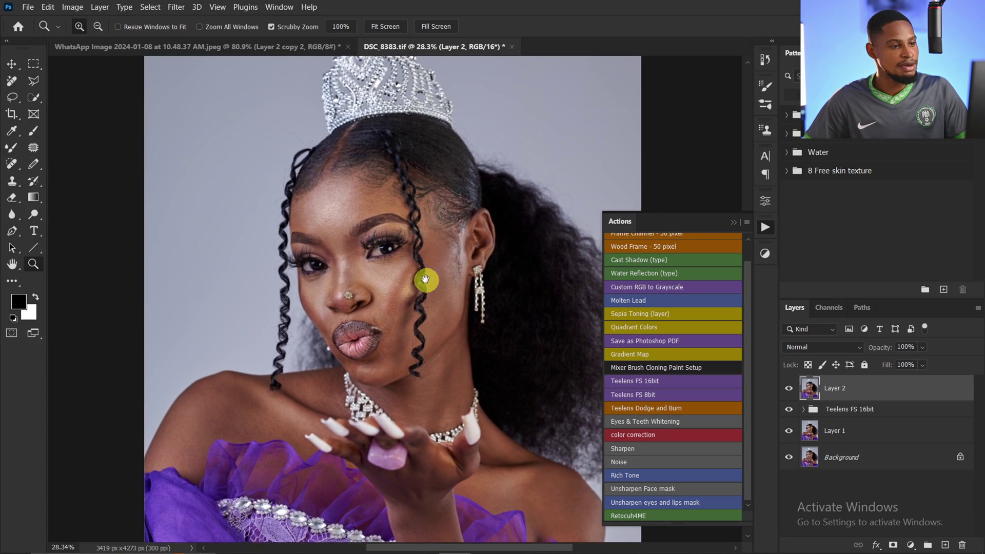
{"action": "left_click", "coordinate": [176, 7]}
{"action": "mouse_move", "coordinate": [283, 294]}
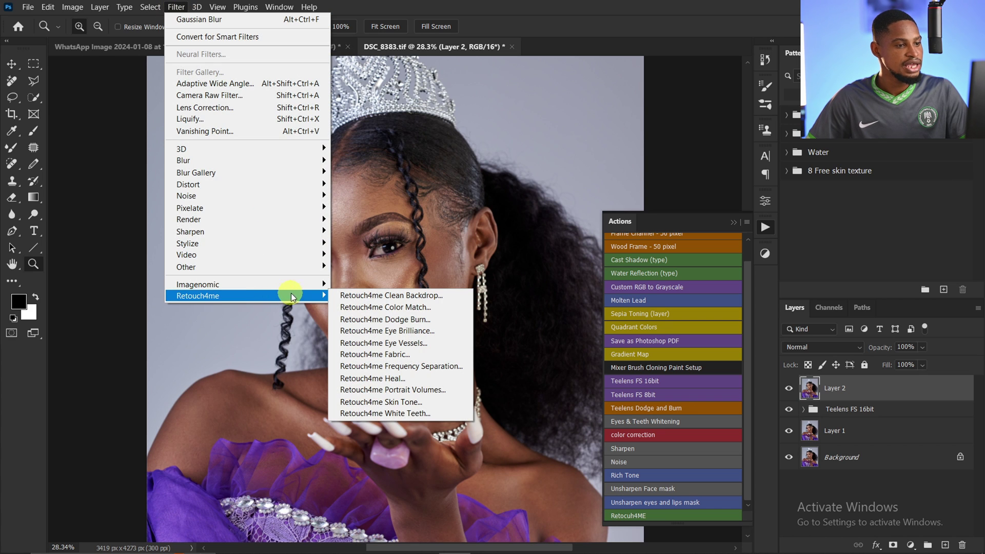
{"action": "left_click", "coordinate": [421, 320]}
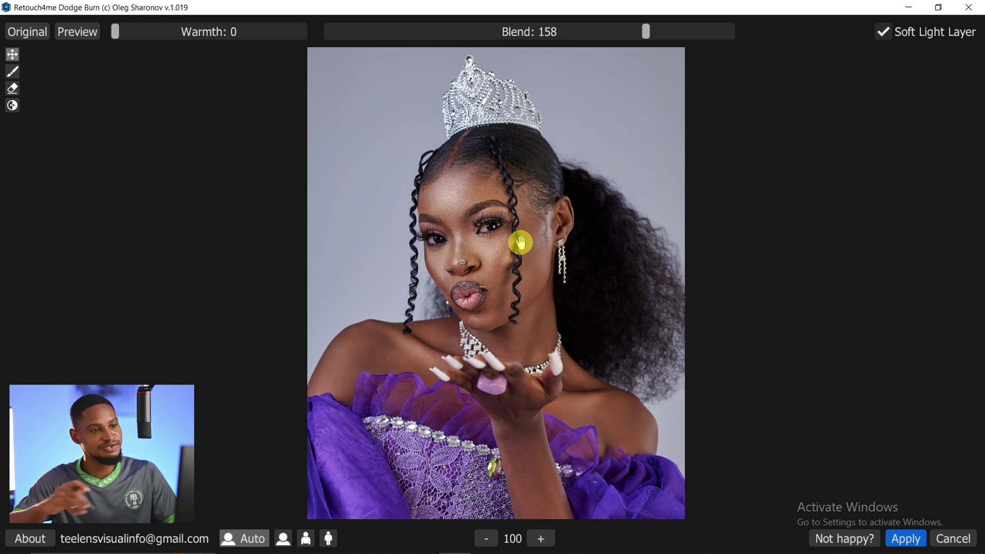
Check the face closely in the Retouch4me Dodge Burn preview and apply the filter to Layer 2.
{"action": "scroll", "coordinate": [520, 242], "scroll_direction": "up", "scroll_amount": 3}
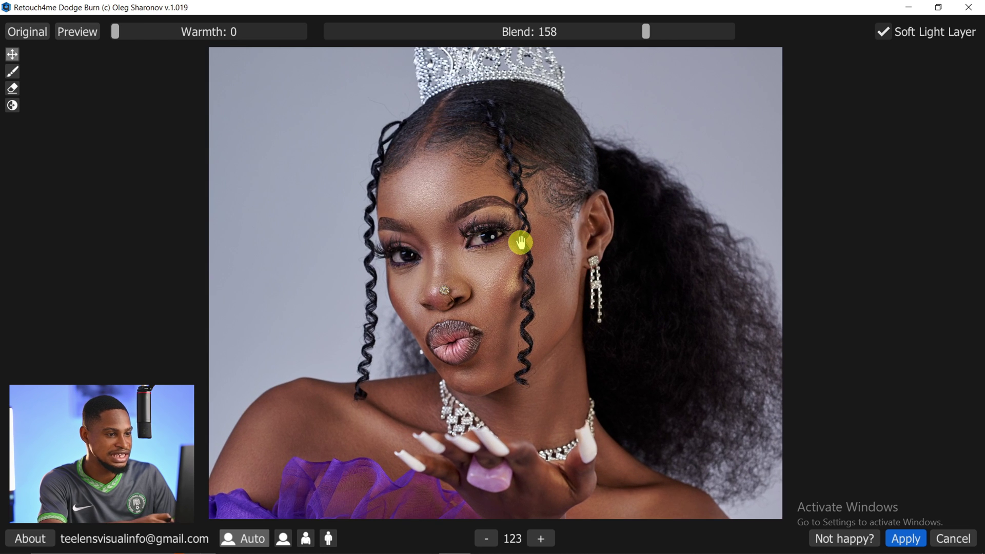
{"action": "scroll", "coordinate": [521, 242], "scroll_direction": "up", "scroll_amount": 1}
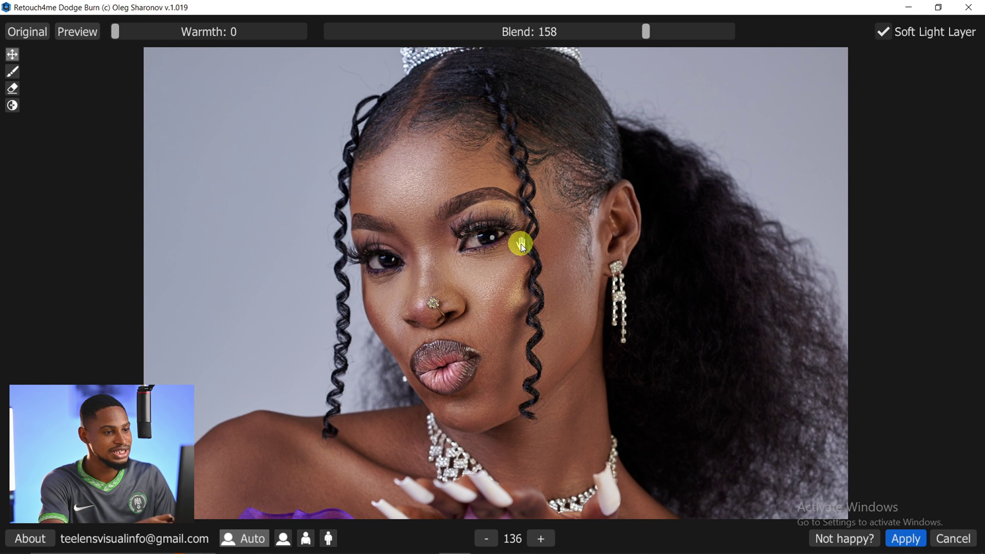
{"action": "scroll", "coordinate": [521, 244], "scroll_direction": "up", "scroll_amount": 2}
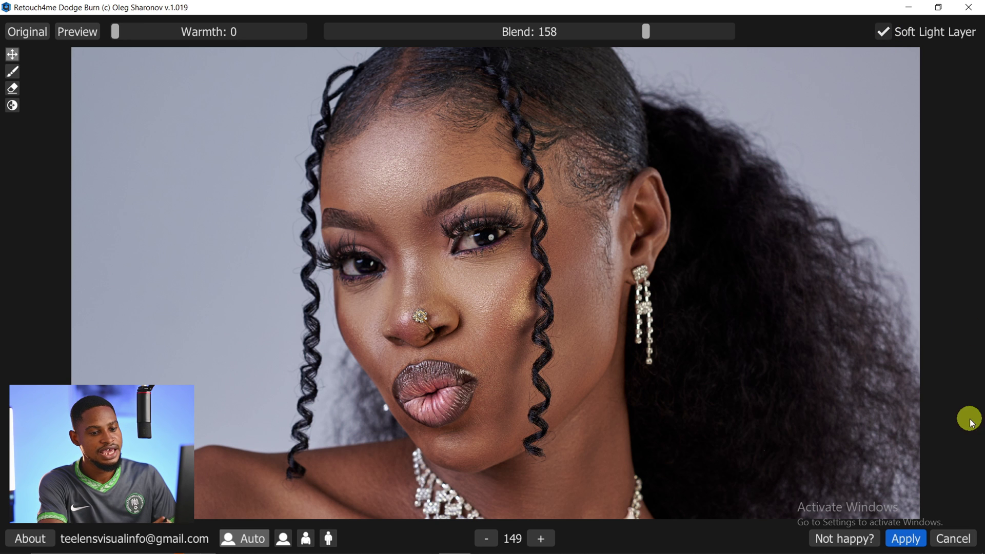
{"action": "left_click", "coordinate": [906, 539]}
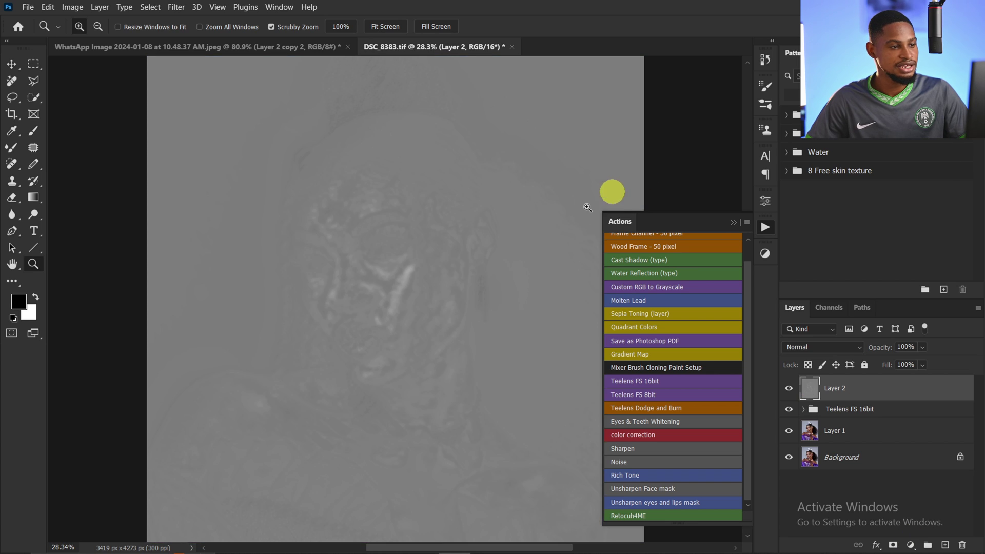
Set Layer 2's blend mode to Soft Light and toggle its visibility to compare the face before and after.
{"action": "left_click", "coordinate": [733, 222]}
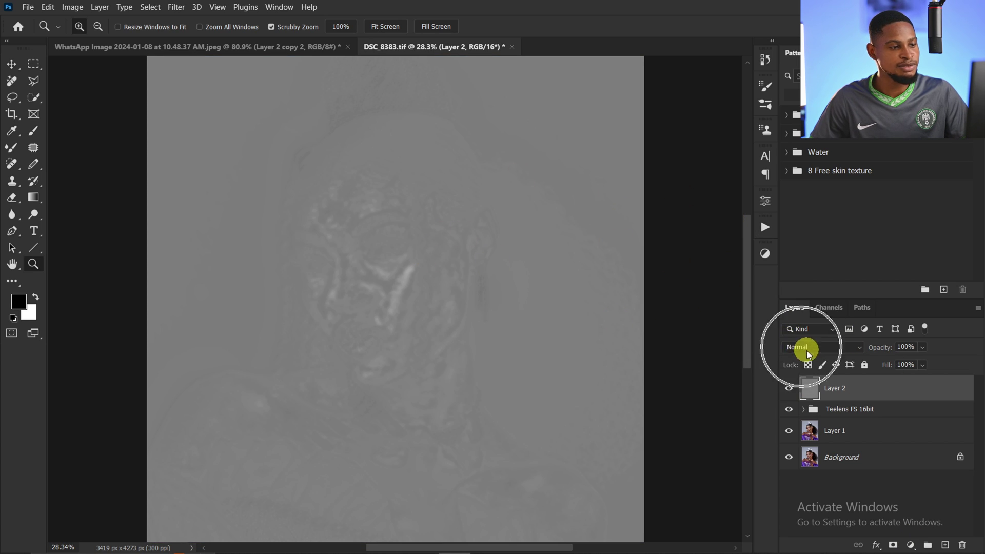
{"action": "left_click", "coordinate": [826, 347]}
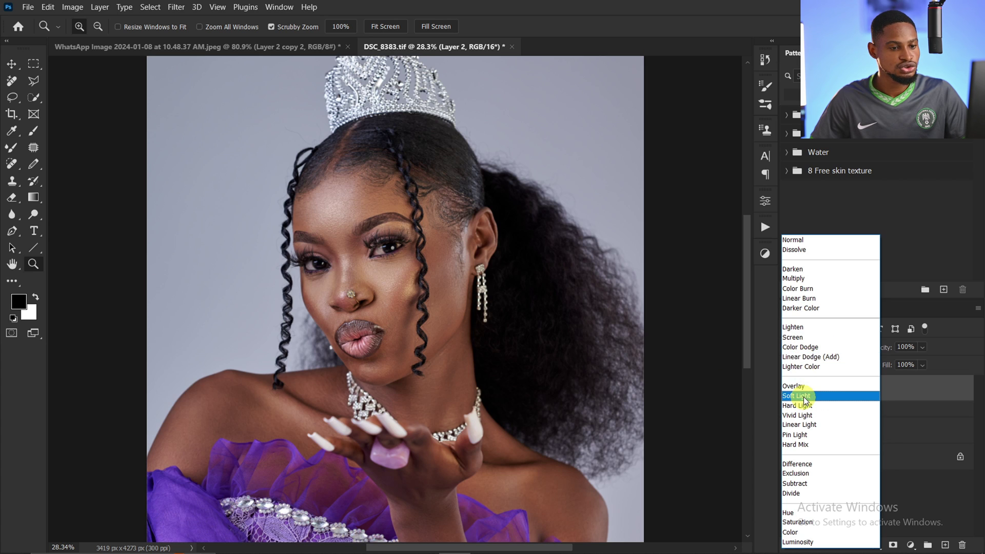
{"action": "left_click", "coordinate": [803, 398]}
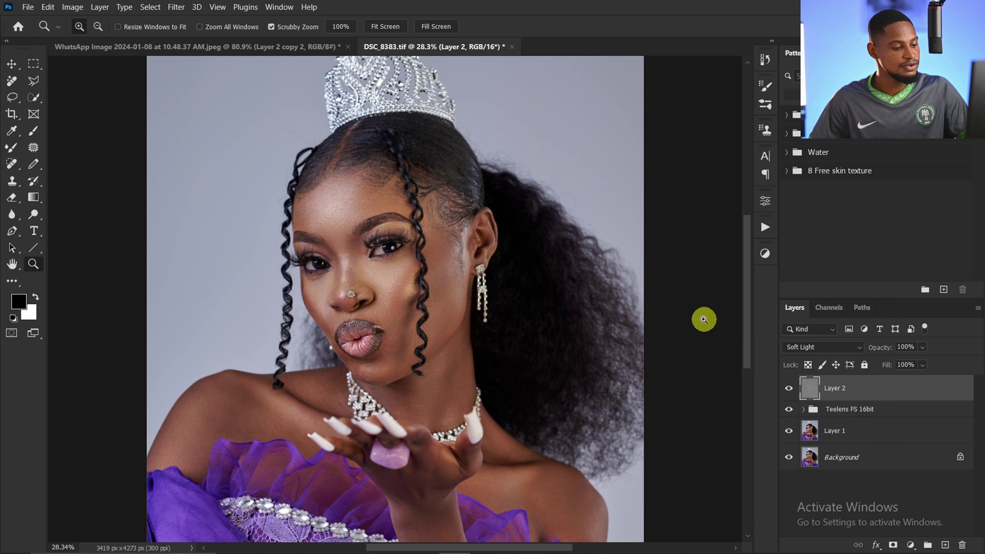
{"action": "left_click_drag", "start_coordinate": [395, 297], "coordinate": [408, 295]}
{"action": "left_click", "coordinate": [789, 389]}
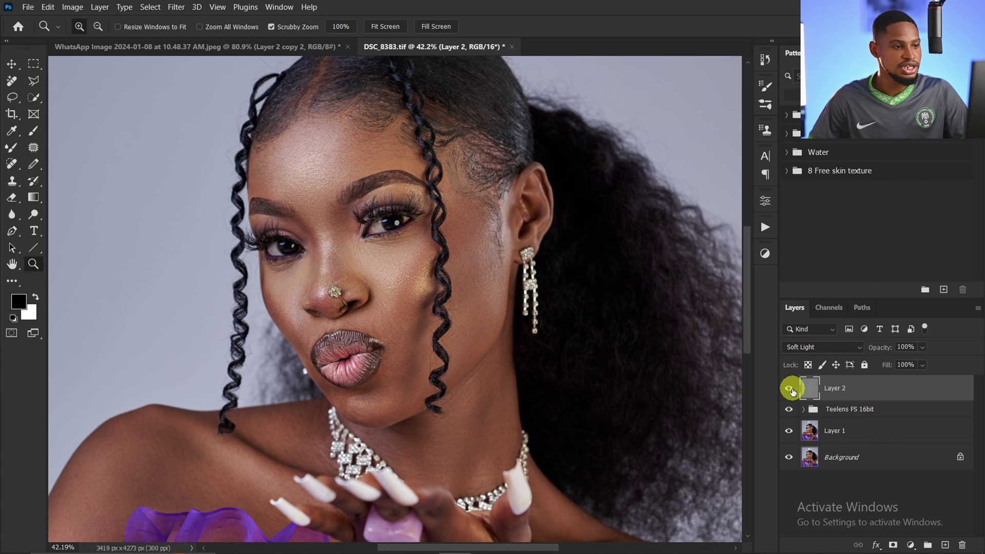
{"action": "left_click", "coordinate": [789, 388]}
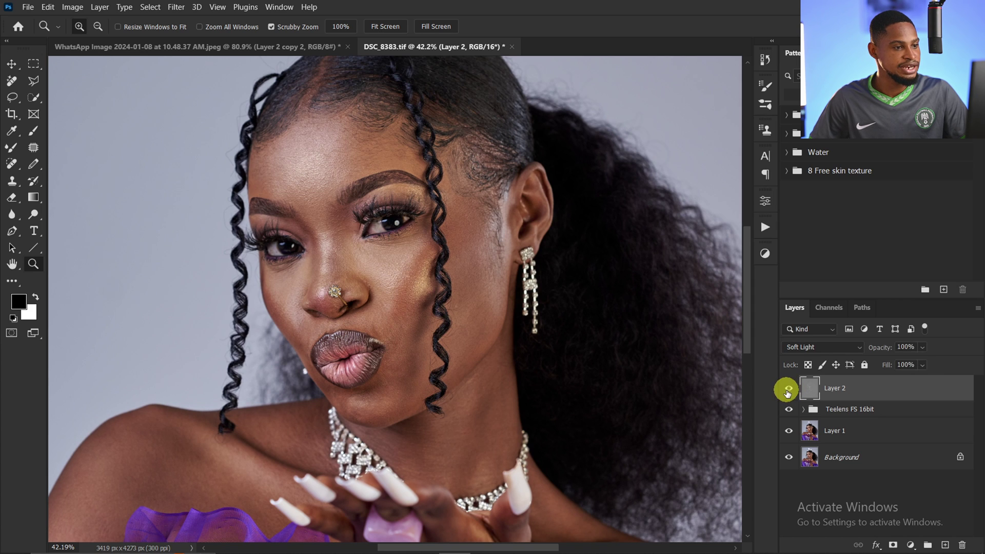
{"action": "left_click_drag", "start_coordinate": [547, 377], "coordinate": [508, 359]}
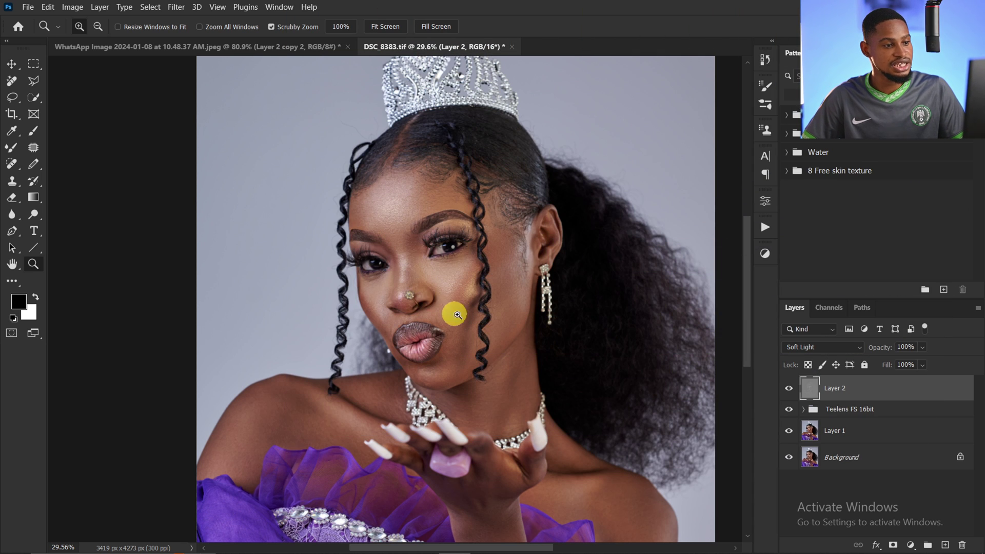
Run the Teelens FS 16bit frequency separation action with a Gaussian Blur radius of 6.5 pixels.
{"action": "left_click", "coordinate": [765, 228]}
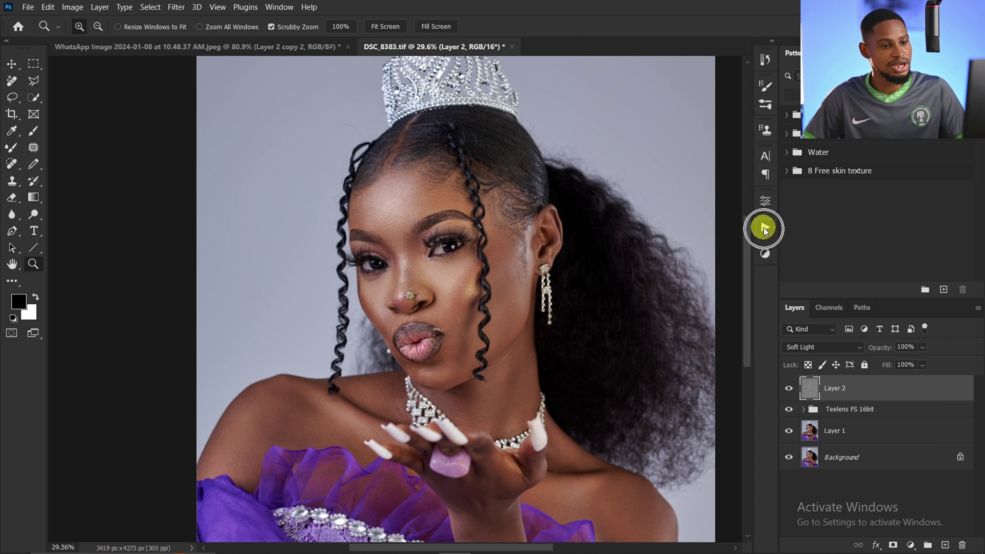
{"action": "left_click", "coordinate": [649, 396]}
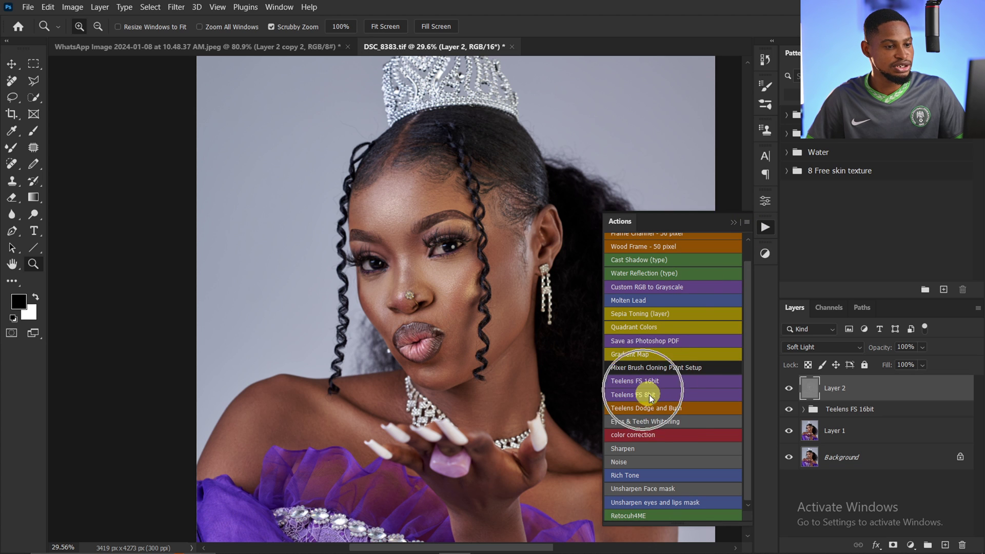
{"action": "left_click", "coordinate": [641, 383]}
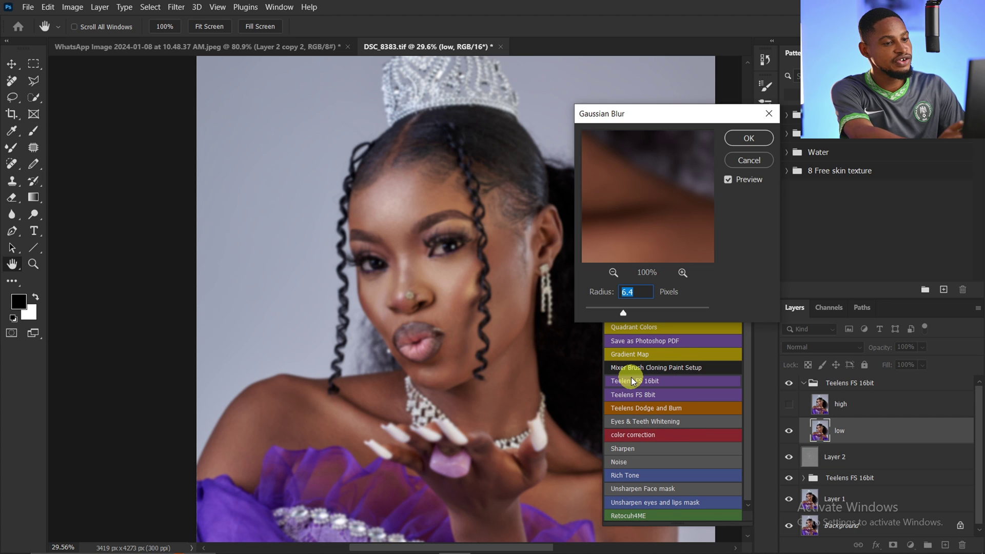
{"action": "type", "text": "6."}
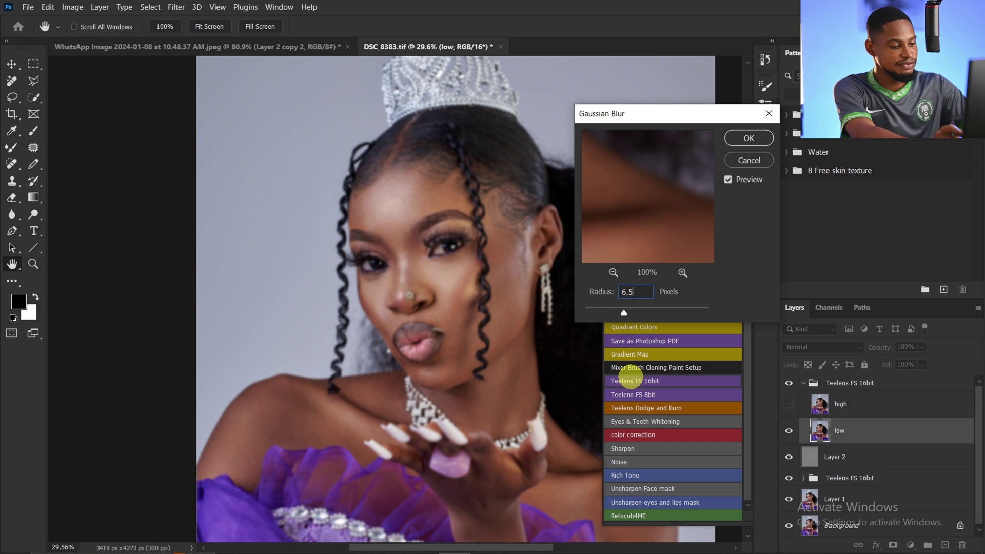
{"action": "key", "text": "Return"}
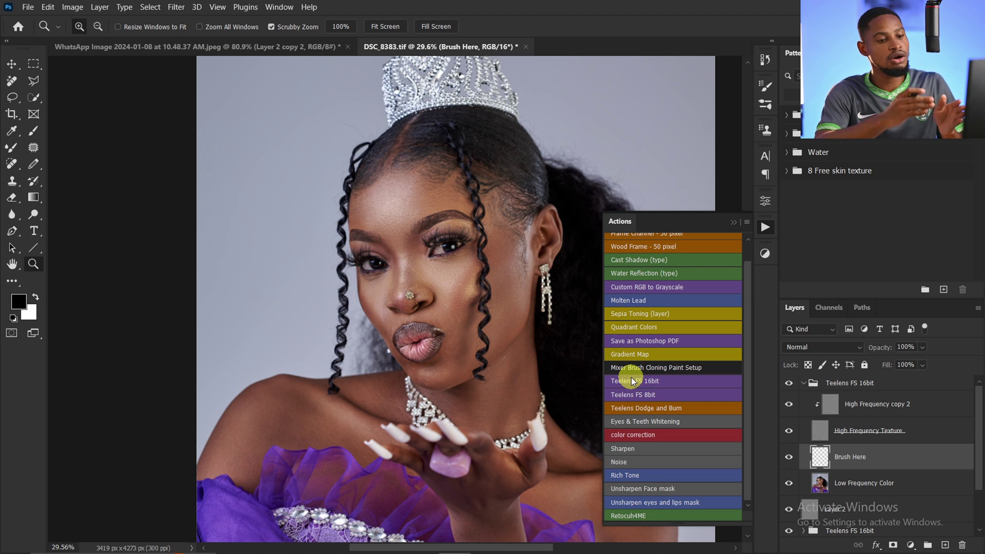
{"action": "left_click", "coordinate": [734, 222]}
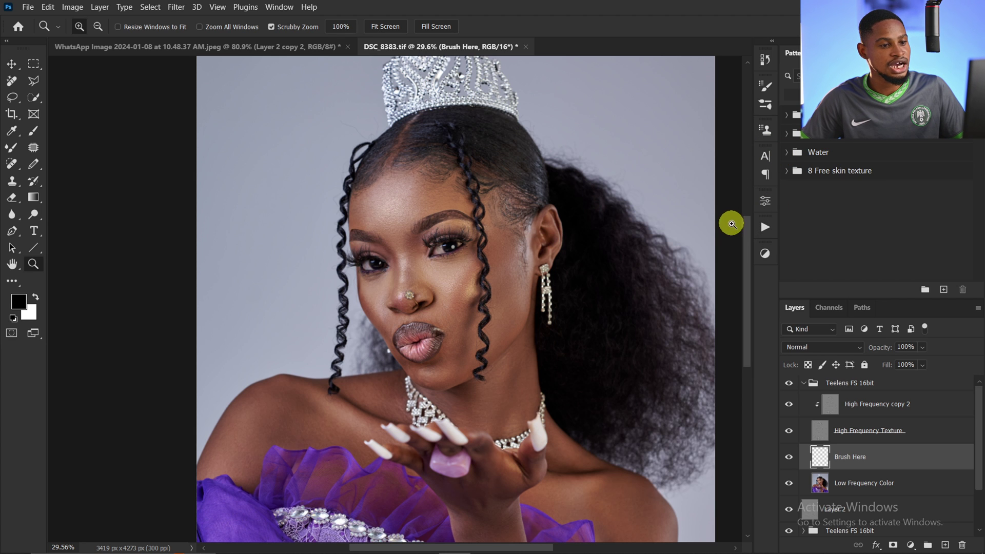
Activate the Mixer Brush with cleaning after each stroke enabled, and keep the Brush Here layer selected for painting.
{"action": "left_click", "coordinate": [11, 147]}
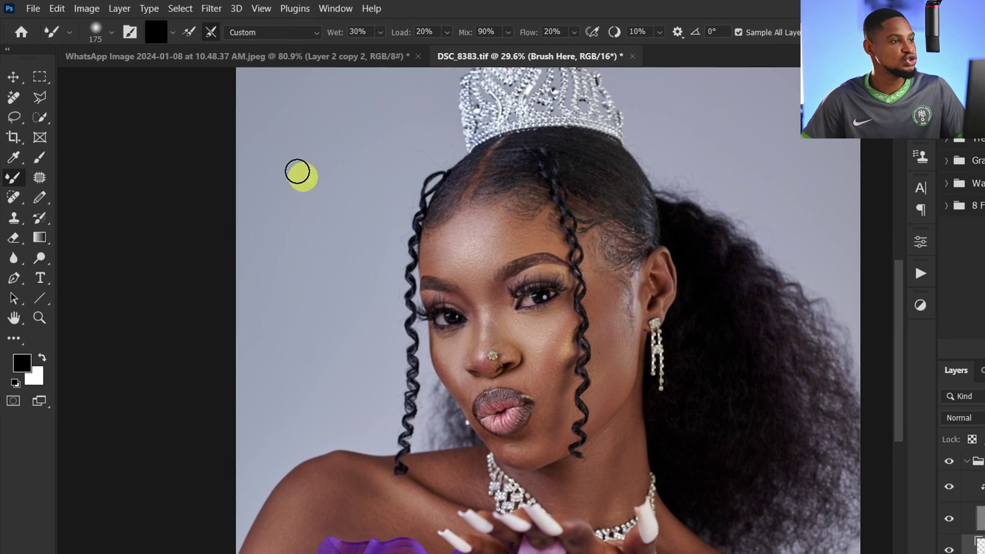
{"action": "left_click", "coordinate": [196, 30]}
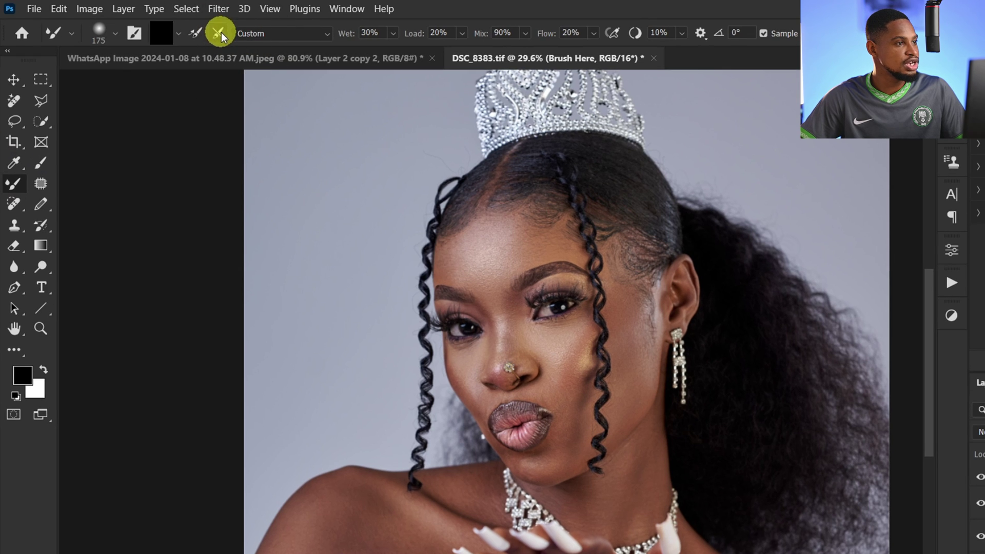
{"action": "left_click", "coordinate": [218, 36]}
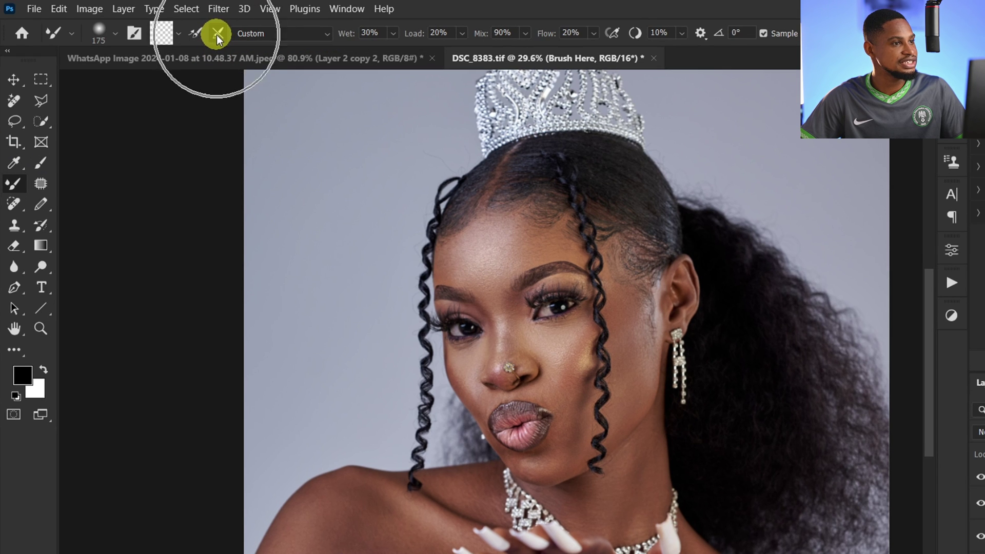
{"action": "key", "text": "ctrl"}
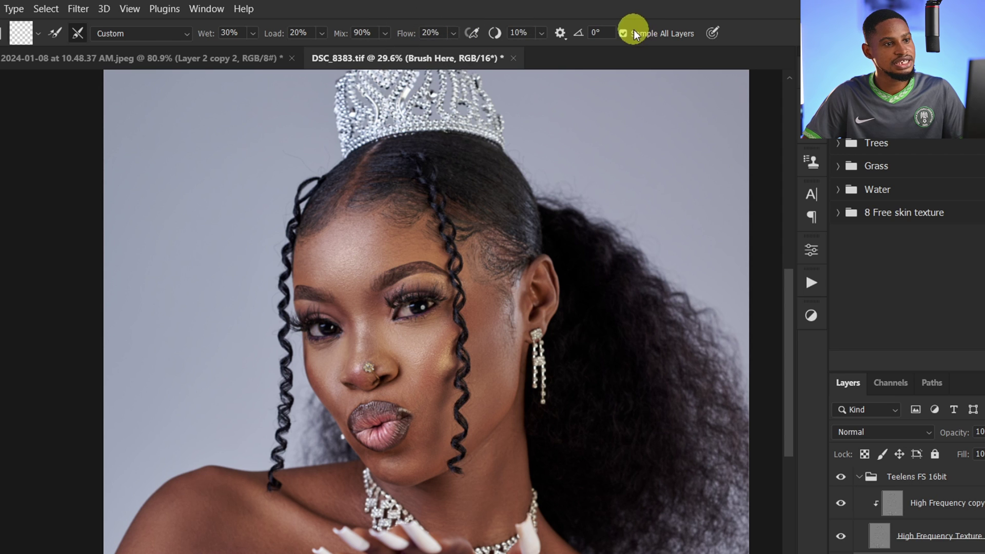
{"action": "key", "text": "ctrl"}
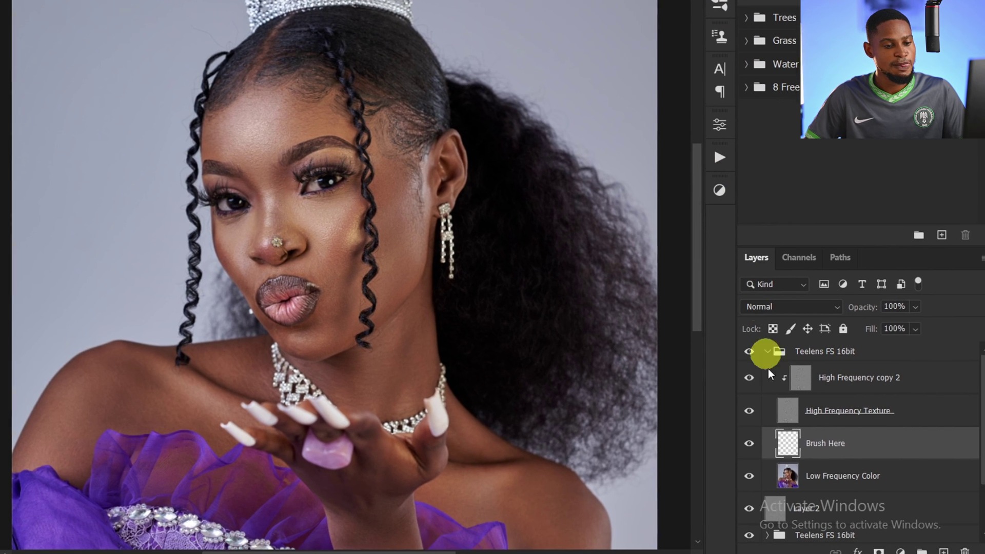
{"action": "left_click", "coordinate": [822, 486]}
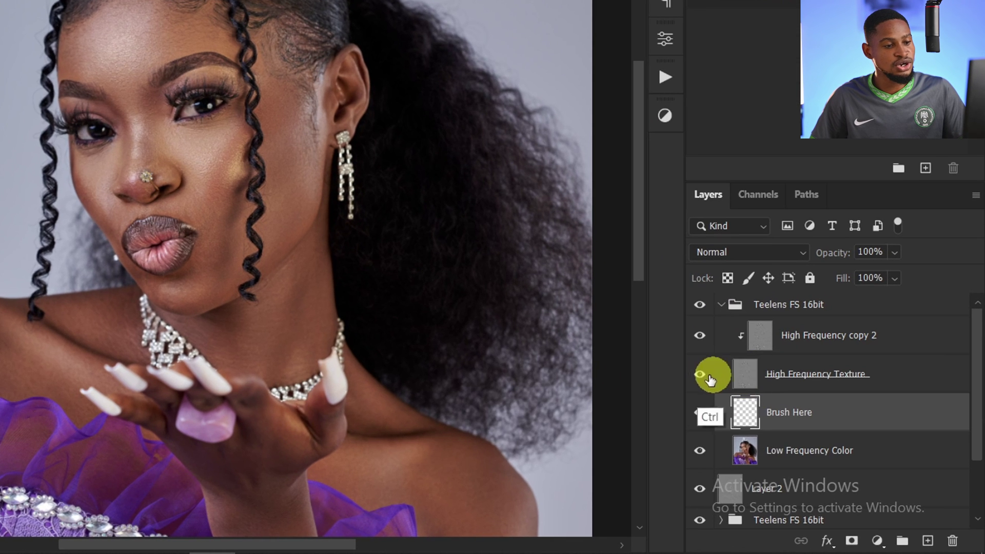
{"action": "left_click", "coordinate": [824, 437]}
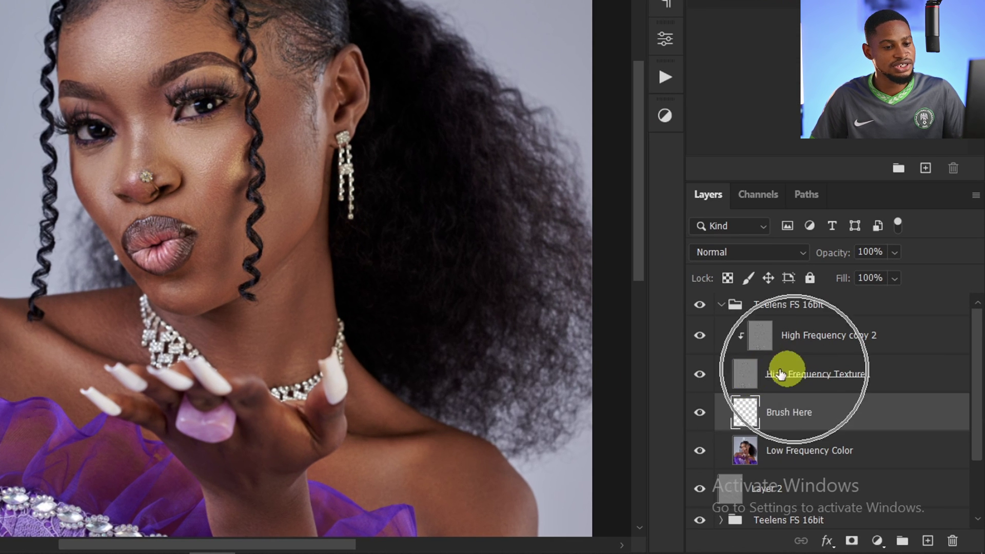
Try to blend the forehead on the Brush Here layer while the High Frequency Texture layer is visible.
{"action": "left_click", "coordinate": [699, 376]}
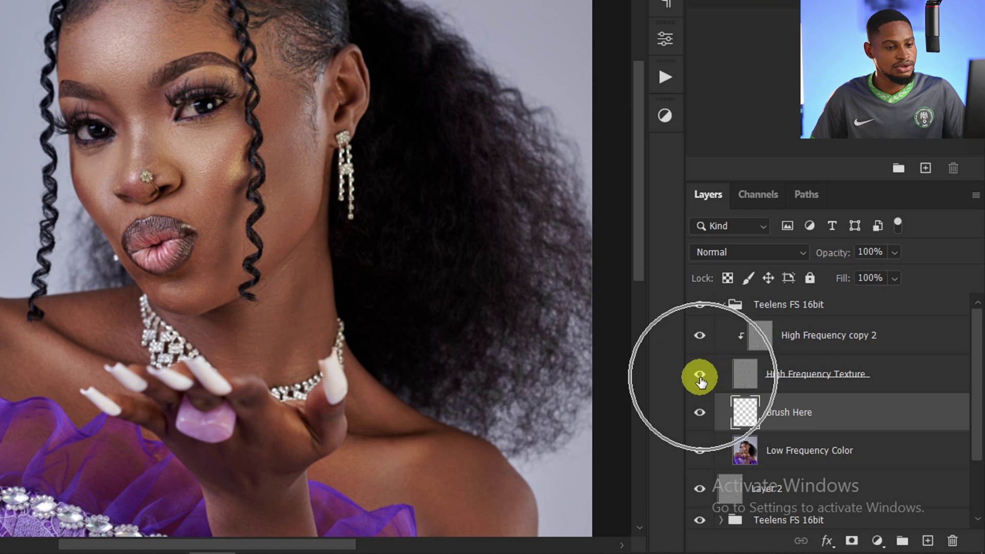
{"action": "left_click", "coordinate": [168, 39]}
{"action": "mouse_move", "coordinate": [168, 39]}
{"action": "left_mouse_down"}
{"action": "mouse_move", "coordinate": [147, 45]}
{"action": "mouse_move", "coordinate": [173, 38]}
{"action": "left_mouse_up"}
{"action": "left_click", "coordinate": [699, 373]}
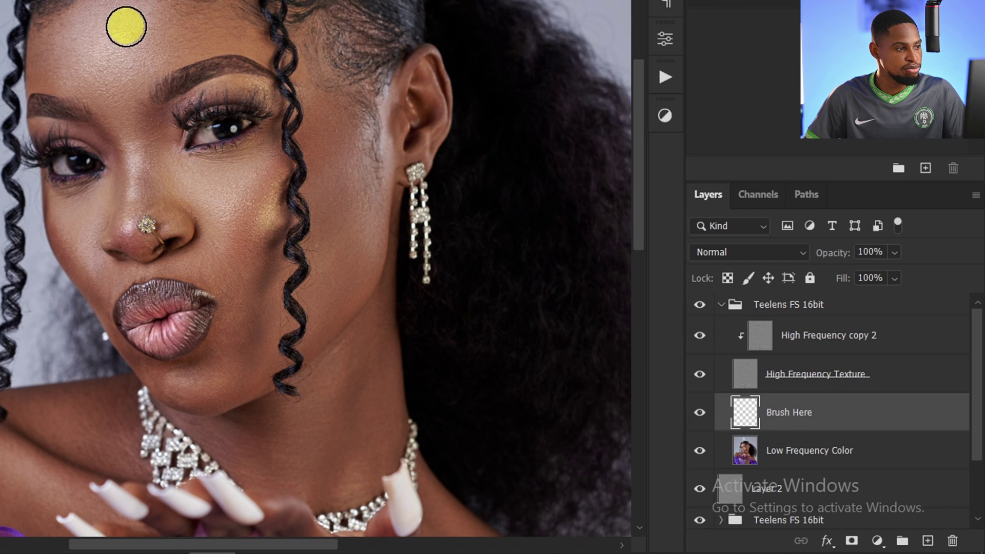
{"action": "left_click", "coordinate": [100, 47]}
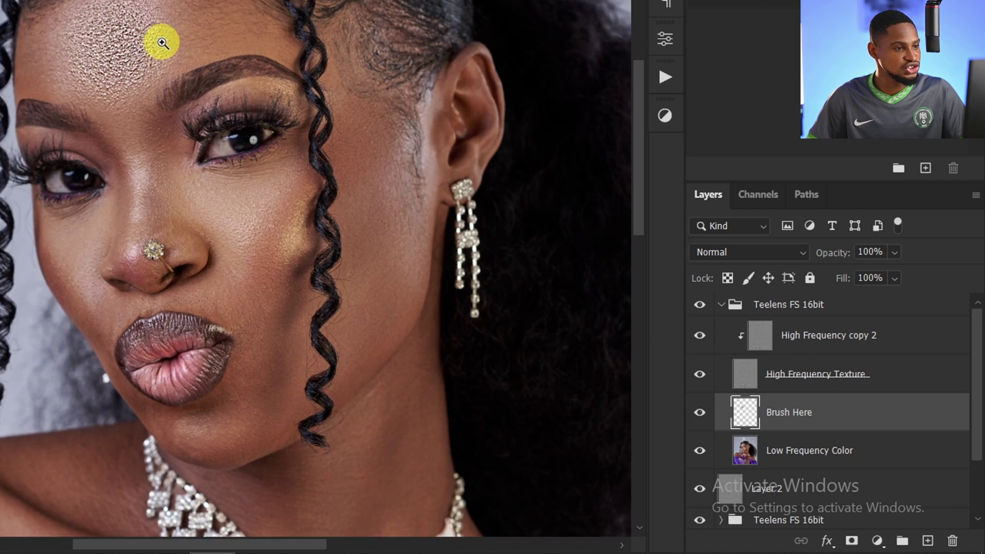
{"action": "left_click", "coordinate": [162, 43]}
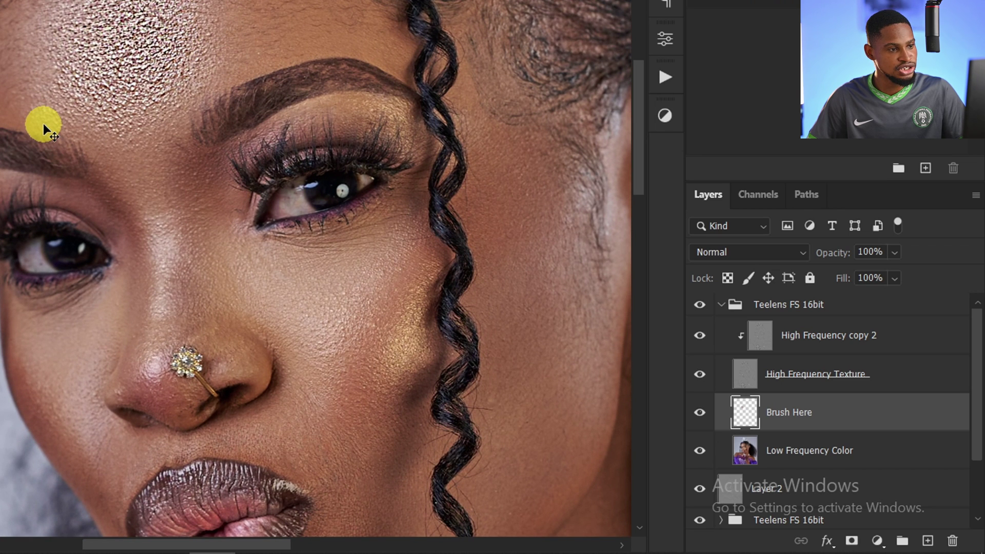
Hide the High Frequency Texture layer and select the Brush Here layer for colour blending with the Mixer Brush.
{"action": "left_click", "coordinate": [802, 382]}
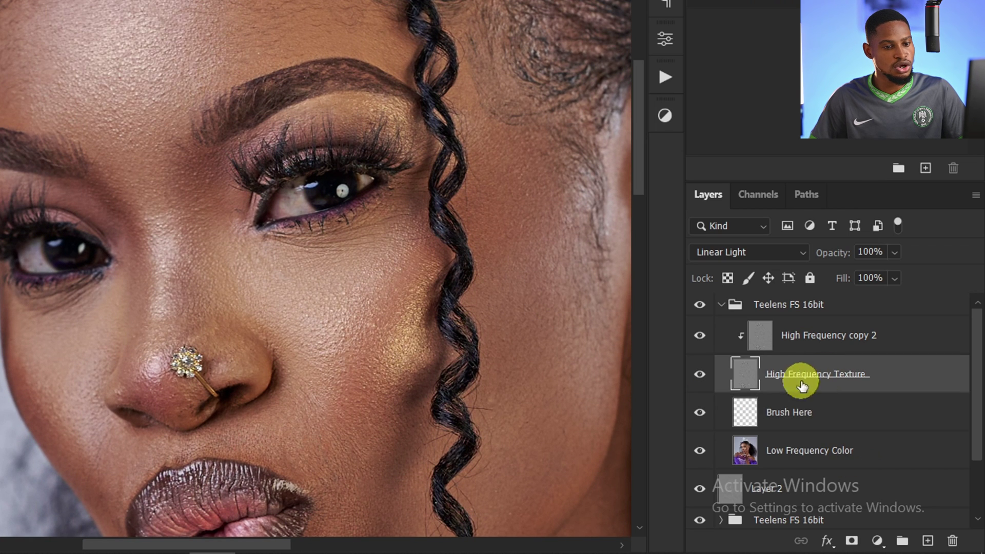
{"action": "left_click", "coordinate": [698, 382], "text": "ctrl"}
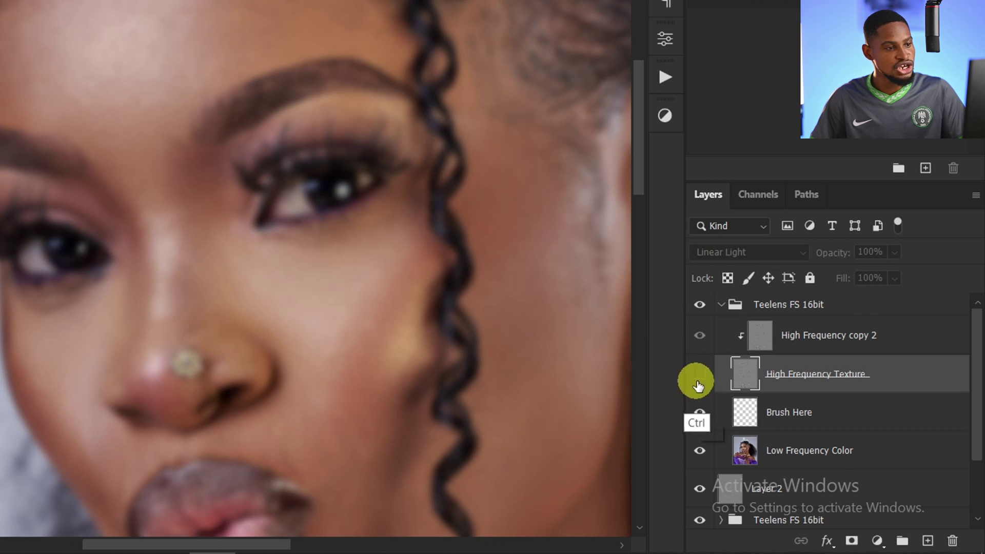
{"action": "scroll", "coordinate": [170, 172], "scroll_direction": "down", "scroll_amount": 3}
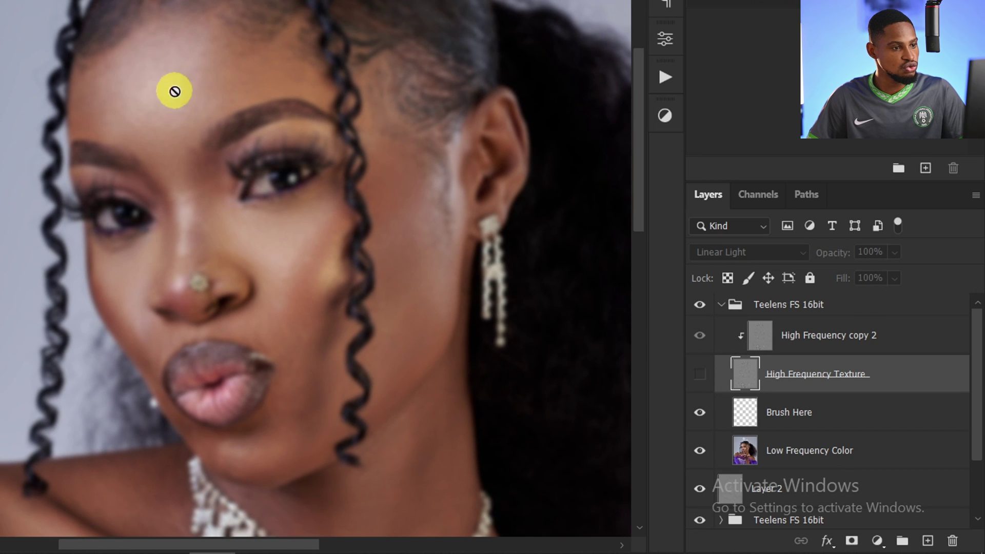
{"action": "left_click", "coordinate": [746, 410]}
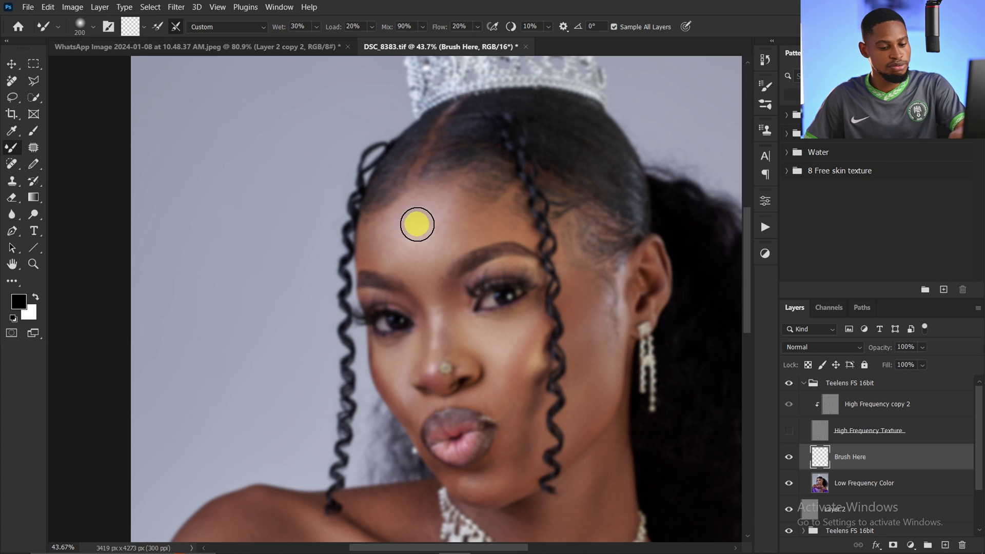
Blend the forehead highlight toward the temple and hairline on the Brush Here layer, reducing the Mixer Brush to 125 px.
{"action": "key", "text": "bracketleft"}
{"action": "key", "text": "bracketleft"}
{"action": "key", "text": "bracketleft"}
{"action": "key", "text": "bracketleft"}
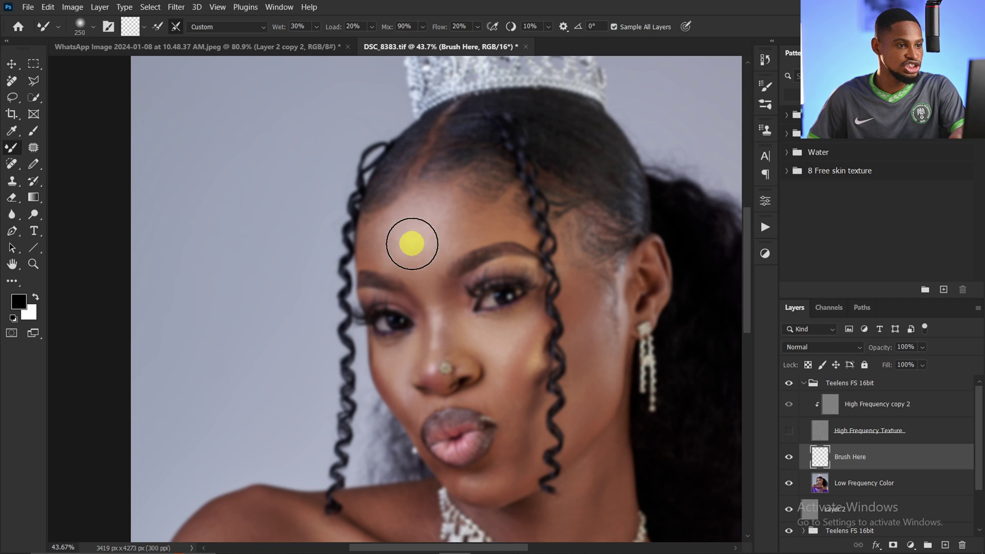
{"action": "key", "text": "bracketleft"}
{"action": "key", "text": "bracketleft"}
{"action": "key", "text": "bracketleft"}
{"action": "key", "text": "bracketleft"}
{"action": "key", "text": "bracketright"}
{"action": "key", "text": "bracketright"}
{"action": "key", "text": "bracketright"}
{"action": "key", "text": "bracketright"}
{"action": "key", "text": "bracketright"}
{"action": "key", "text": "bracketright"}
{"action": "key", "text": "bracketright"}
{"action": "key", "text": "bracketright"}
{"action": "key", "text": "bracketright"}
{"action": "key", "text": "bracketright"}
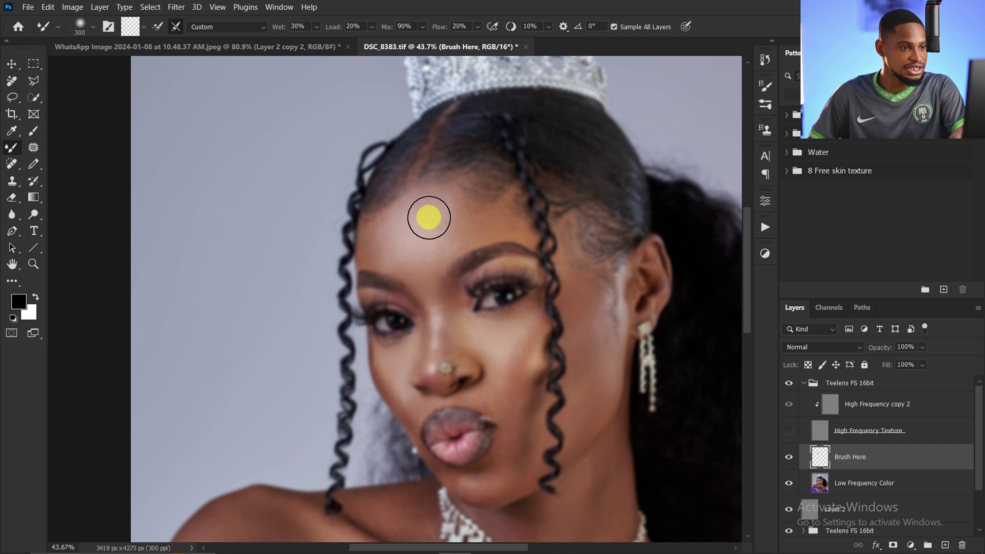
{"action": "key", "text": "bracketleft"}
{"action": "key", "text": "bracketleft"}
{"action": "key", "text": "bracketleft"}
{"action": "mouse_move", "coordinate": [406, 247]}
{"action": "left_mouse_down"}
{"action": "mouse_move", "coordinate": [436, 237]}
{"action": "mouse_move", "coordinate": [394, 246]}
{"action": "mouse_move", "coordinate": [409, 243]}
{"action": "mouse_move", "coordinate": [405, 213]}
{"action": "mouse_move", "coordinate": [429, 209]}
{"action": "mouse_move", "coordinate": [447, 228]}
{"action": "mouse_move", "coordinate": [425, 257]}
{"action": "mouse_move", "coordinate": [388, 237]}
{"action": "left_mouse_up"}
{"action": "key", "text": "bracketleft"}
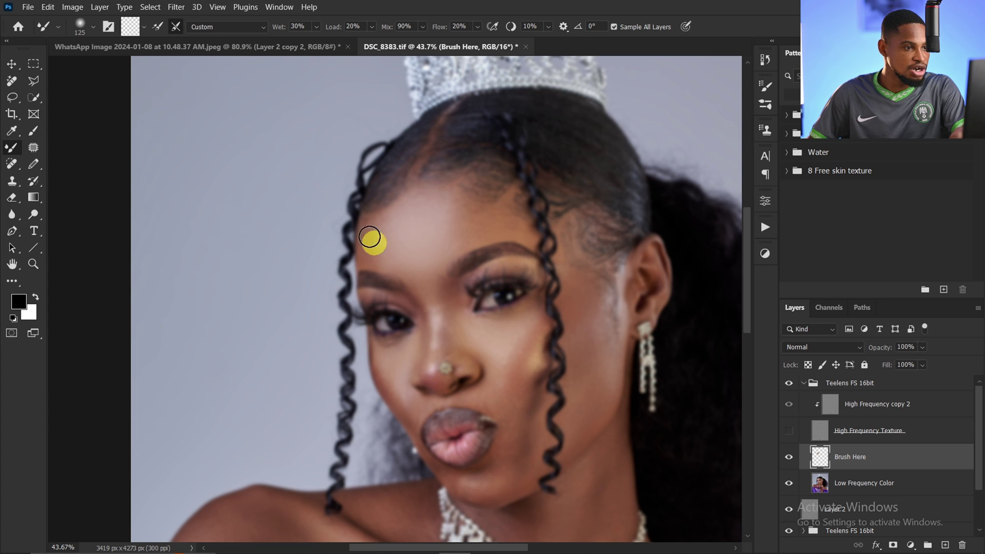
{"action": "mouse_move", "coordinate": [374, 243]}
{"action": "left_mouse_down"}
{"action": "mouse_move", "coordinate": [472, 216]}
{"action": "mouse_move", "coordinate": [450, 203]}
{"action": "mouse_move", "coordinate": [483, 212]}
{"action": "mouse_move", "coordinate": [471, 245]}
{"action": "mouse_move", "coordinate": [478, 214]}
{"action": "mouse_move", "coordinate": [497, 226]}
{"action": "mouse_move", "coordinate": [495, 238]}
{"action": "mouse_move", "coordinate": [451, 208]}
{"action": "left_mouse_up"}
Smooth the central forehead above the eyebrows with Mixer Brush strokes at 200 px, finishing at 175 px.
{"action": "key", "text": "bracketright"}
{"action": "key", "text": "bracketright"}
{"action": "key", "text": "bracketleft"}
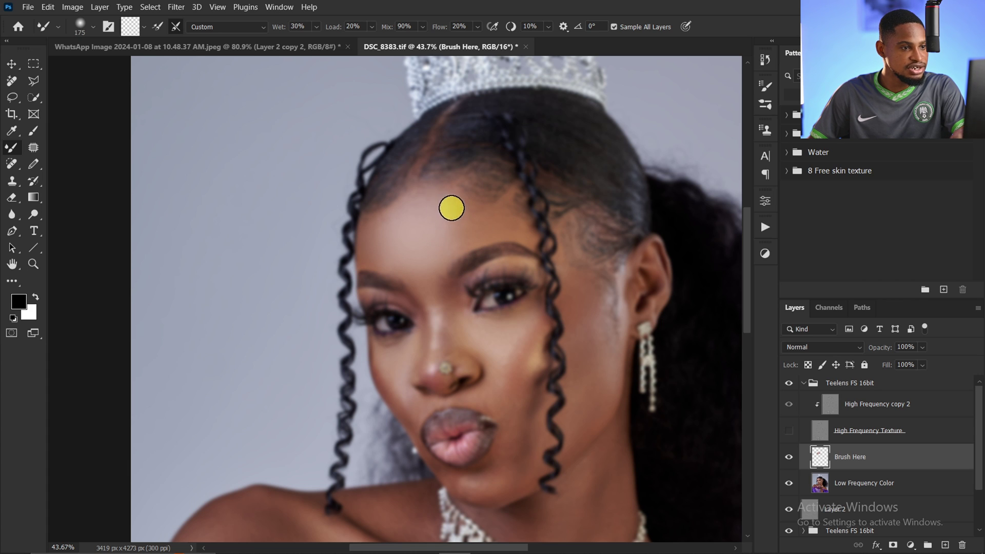
{"action": "key", "text": "bracketright"}
{"action": "key", "text": "bracketright"}
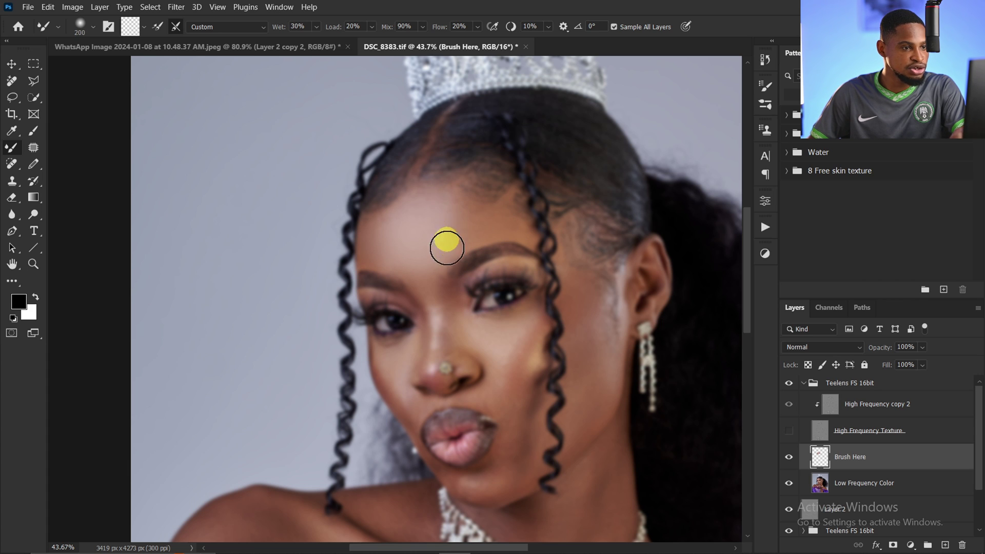
{"action": "mouse_move", "coordinate": [447, 249]}
{"action": "left_mouse_down"}
{"action": "mouse_move", "coordinate": [437, 199]}
{"action": "mouse_move", "coordinate": [445, 233]}
{"action": "mouse_move", "coordinate": [470, 208]}
{"action": "mouse_move", "coordinate": [491, 227]}
{"action": "mouse_move", "coordinate": [450, 235]}
{"action": "mouse_move", "coordinate": [445, 209]}
{"action": "mouse_move", "coordinate": [462, 209]}
{"action": "mouse_move", "coordinate": [416, 207]}
{"action": "mouse_move", "coordinate": [418, 237]}
{"action": "mouse_move", "coordinate": [386, 234]}
{"action": "left_mouse_up"}
{"action": "key", "text": "bracketleft"}
{"action": "key", "text": "bracketleft"}
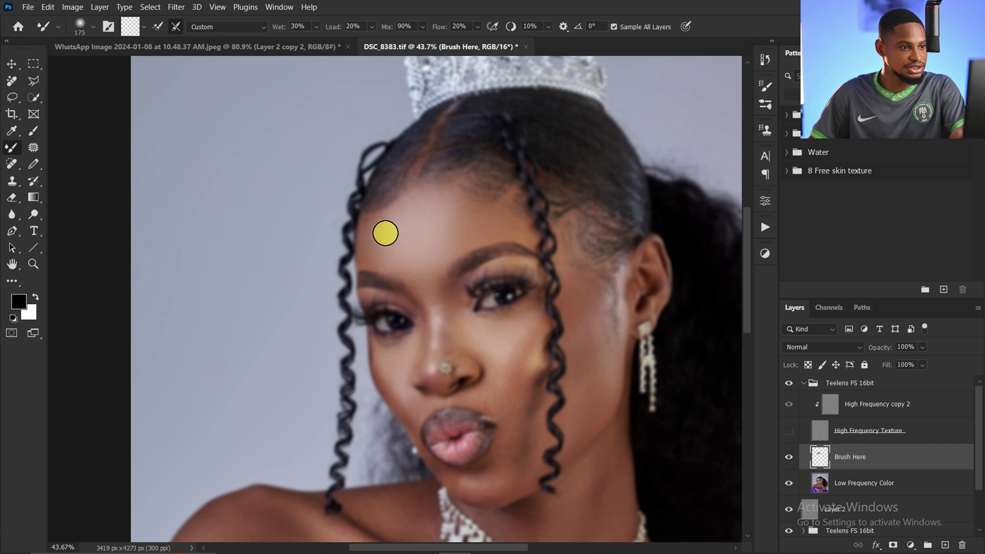
Blend the skin tones between the eyebrows and along the nose bridge with the Mixer Brush at 100 and 70 px.
{"action": "scroll", "coordinate": [437, 305], "scroll_direction": "up", "scroll_amount": 3}
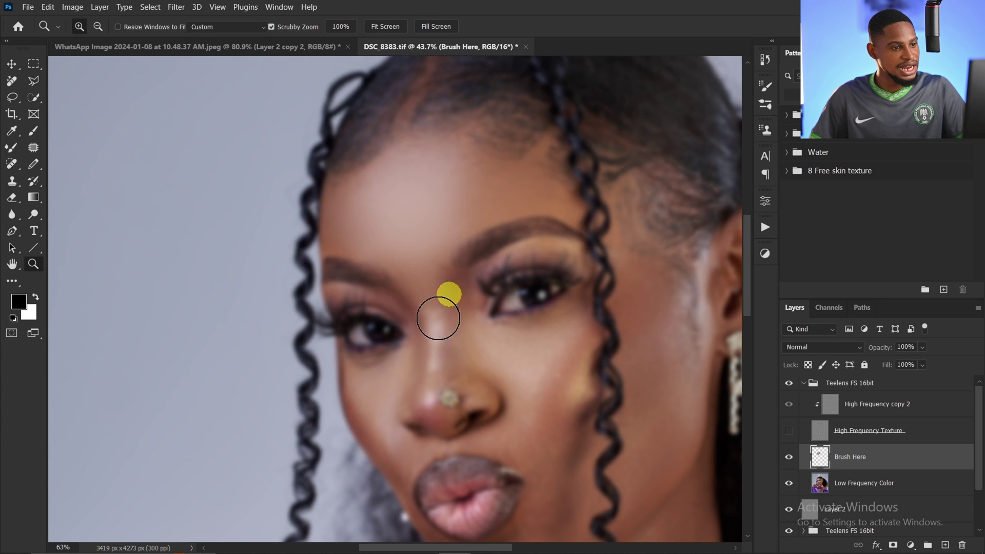
{"action": "key", "text": "bracketright"}
{"action": "key", "text": "bracketright"}
{"action": "key", "text": "bracketright"}
{"action": "key", "text": "bracketright"}
{"action": "key", "text": "bracketright"}
{"action": "key", "text": "bracketleft"}
{"action": "key", "text": "bracketleft"}
{"action": "key", "text": "bracketleft"}
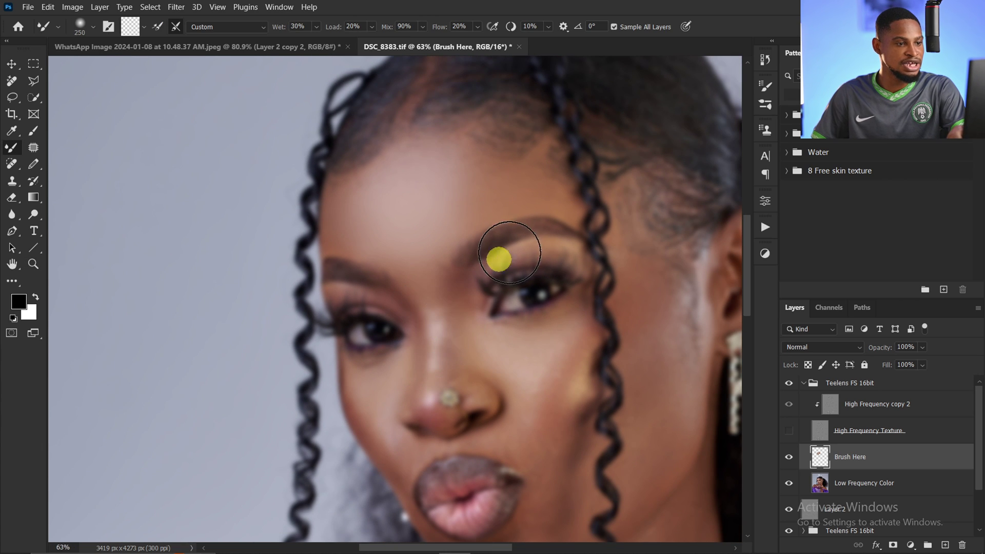
{"action": "mouse_move", "coordinate": [507, 409]}
{"action": "left_mouse_down"}
{"action": "mouse_move", "coordinate": [528, 353]}
{"action": "mouse_move", "coordinate": [441, 356]}
{"action": "mouse_move", "coordinate": [452, 328]}
{"action": "mouse_move", "coordinate": [426, 288]}
{"action": "mouse_move", "coordinate": [443, 300]}
{"action": "mouse_move", "coordinate": [406, 301]}
{"action": "mouse_move", "coordinate": [460, 263]}
{"action": "left_mouse_up"}
{"action": "key", "text": "bracketleft"}
{"action": "key", "text": "bracketleft"}
{"action": "key", "text": "bracketleft"}
{"action": "key", "text": "bracketleft"}
{"action": "key", "text": "bracketleft"}
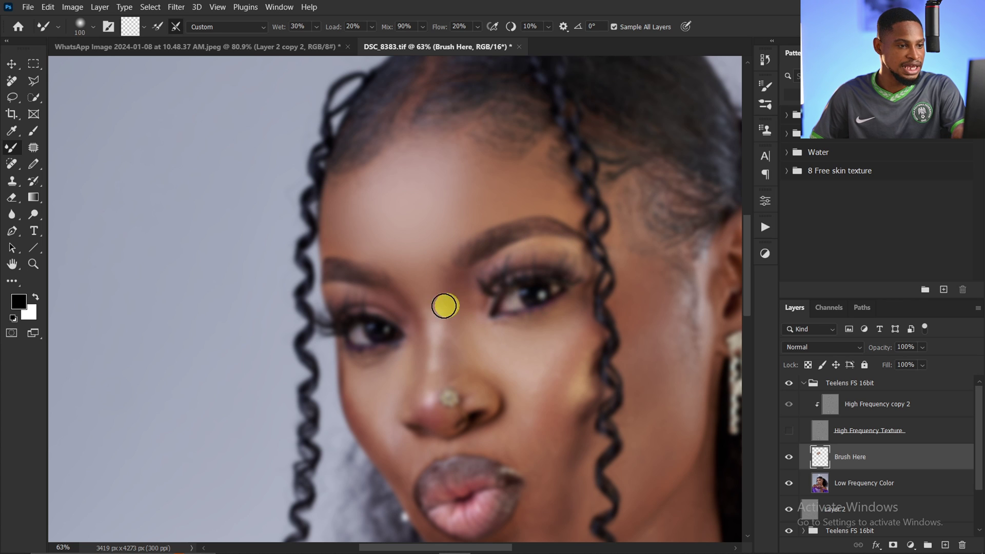
{"action": "mouse_move", "coordinate": [452, 424]}
{"action": "left_mouse_down"}
{"action": "mouse_move", "coordinate": [454, 325]}
{"action": "mouse_move", "coordinate": [438, 355]}
{"action": "mouse_move", "coordinate": [439, 324]}
{"action": "mouse_move", "coordinate": [406, 308]}
{"action": "mouse_move", "coordinate": [447, 238]}
{"action": "left_mouse_up"}
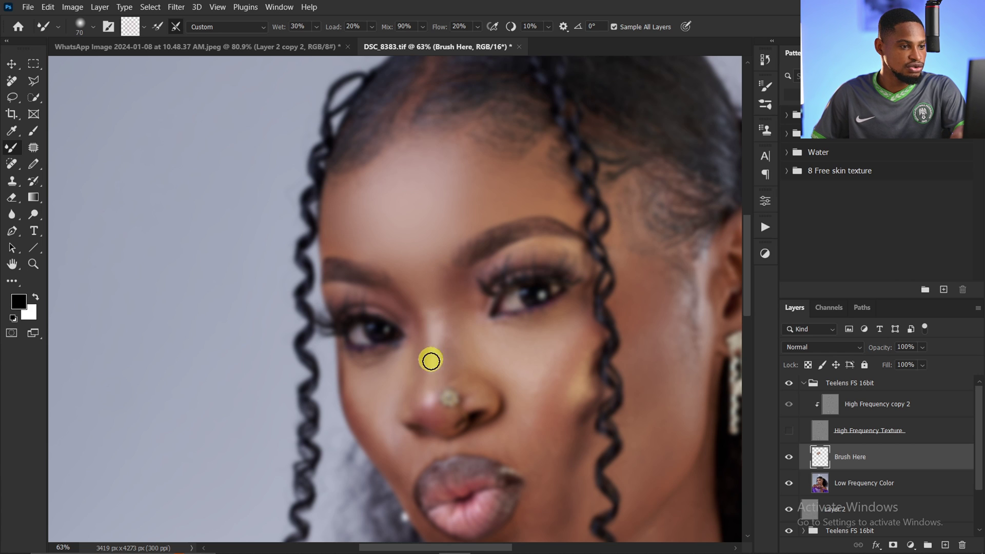
{"action": "mouse_move", "coordinate": [441, 361]}
{"action": "left_mouse_down"}
{"action": "mouse_move", "coordinate": [446, 318]}
{"action": "mouse_move", "coordinate": [466, 355]}
{"action": "mouse_move", "coordinate": [439, 348]}
{"action": "left_mouse_up"}
Blend the skin tones of the cheek beneath the eye toward the braid, adjusting the Mixer Brush size to fit the area.
{"action": "key", "text": "bracketright"}
{"action": "key", "text": "bracketright"}
{"action": "key", "text": "bracketright"}
{"action": "mouse_move", "coordinate": [494, 362]}
{"action": "left_mouse_down"}
{"action": "mouse_move", "coordinate": [549, 341]}
{"action": "mouse_move", "coordinate": [517, 373]}
{"action": "mouse_move", "coordinate": [571, 347]}
{"action": "mouse_move", "coordinate": [497, 365]}
{"action": "mouse_move", "coordinate": [447, 324]}
{"action": "mouse_move", "coordinate": [441, 358]}
{"action": "mouse_move", "coordinate": [428, 358]}
{"action": "mouse_move", "coordinate": [423, 334]}
{"action": "mouse_move", "coordinate": [427, 392]}
{"action": "mouse_move", "coordinate": [449, 333]}
{"action": "mouse_move", "coordinate": [441, 294]}
{"action": "mouse_move", "coordinate": [455, 327]}
{"action": "mouse_move", "coordinate": [467, 289]}
{"action": "mouse_move", "coordinate": [465, 340]}
{"action": "mouse_move", "coordinate": [527, 347]}
{"action": "mouse_move", "coordinate": [509, 368]}
{"action": "mouse_move", "coordinate": [592, 389]}
{"action": "left_mouse_up"}
{"action": "key", "text": "bracketright"}
{"action": "key", "text": "bracketright"}
{"action": "key", "text": "bracketleft"}
{"action": "key", "text": "bracketleft"}
{"action": "key", "text": "bracketleft"}
{"action": "key", "text": "bracketleft"}
{"action": "key", "text": "bracketright"}
{"action": "key", "text": "bracketright"}
{"action": "key", "text": "bracketleft"}
{"action": "key", "text": "bracketleft"}
Show the High Frequency Texture layer, compare the face with Brush Here hidden and visible, and hide the texture again.
{"action": "left_click", "coordinate": [789, 431]}
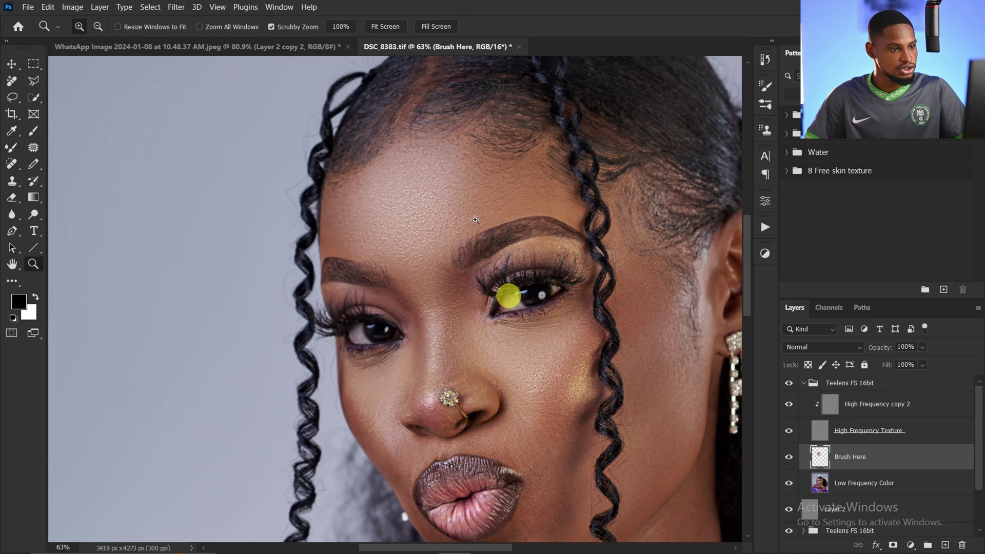
{"action": "left_click_drag", "start_coordinate": [506, 292], "coordinate": [480, 214]}
{"action": "left_click", "coordinate": [788, 459]}
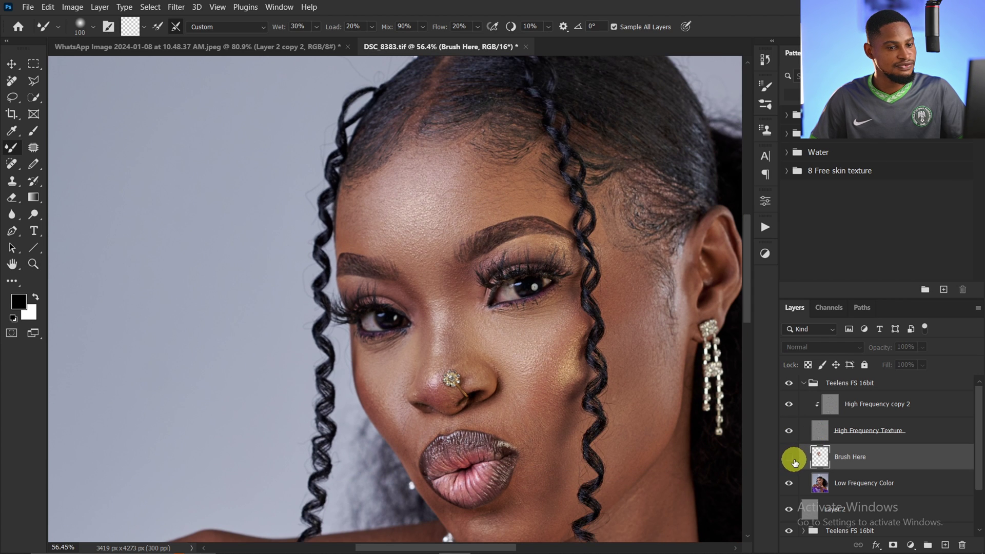
{"action": "key", "text": "z"}
{"action": "left_click_drag", "start_coordinate": [492, 281], "coordinate": [442, 284]}
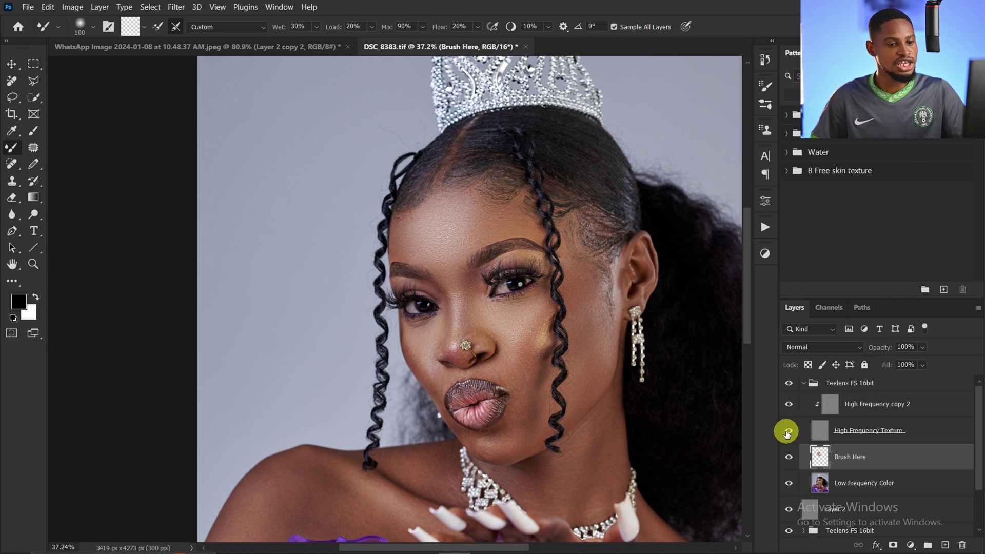
{"action": "left_click", "coordinate": [789, 431]}
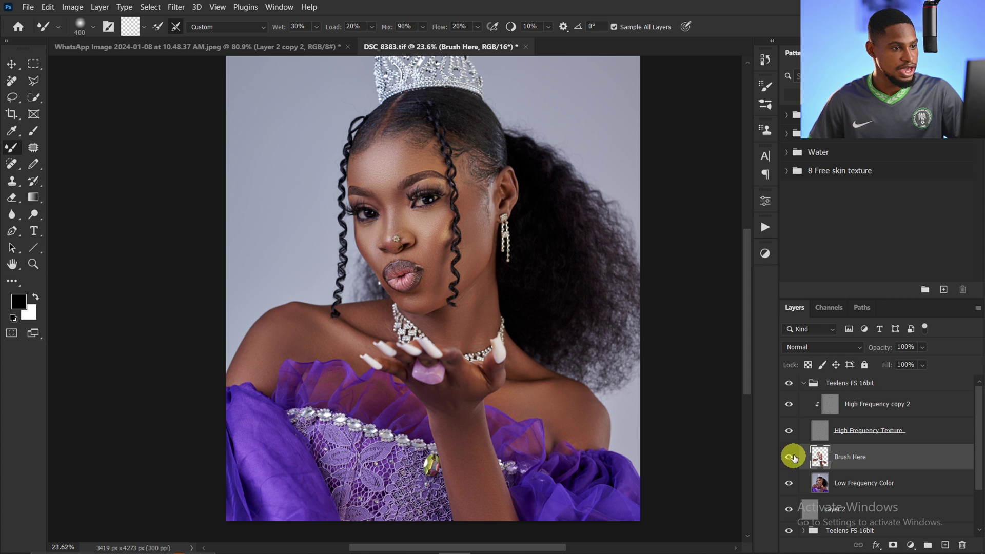
Compare the blended skin of the face and shoulders with the Brush Here layer hidden and shown.
{"action": "key", "text": "z"}
{"action": "left_click_drag", "start_coordinate": [429, 239], "coordinate": [480, 300]}
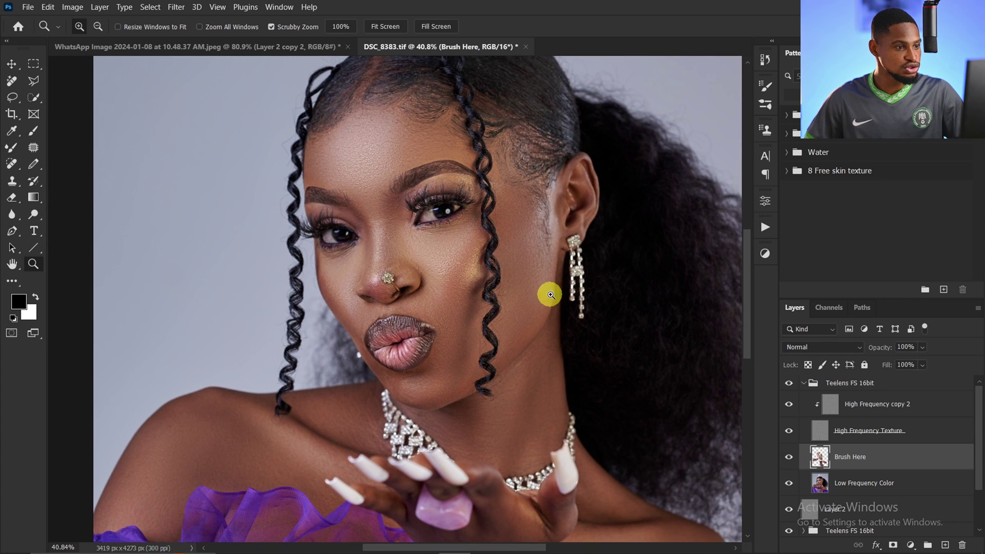
{"action": "left_click", "coordinate": [792, 460]}
{"action": "left_click", "coordinate": [791, 458]}
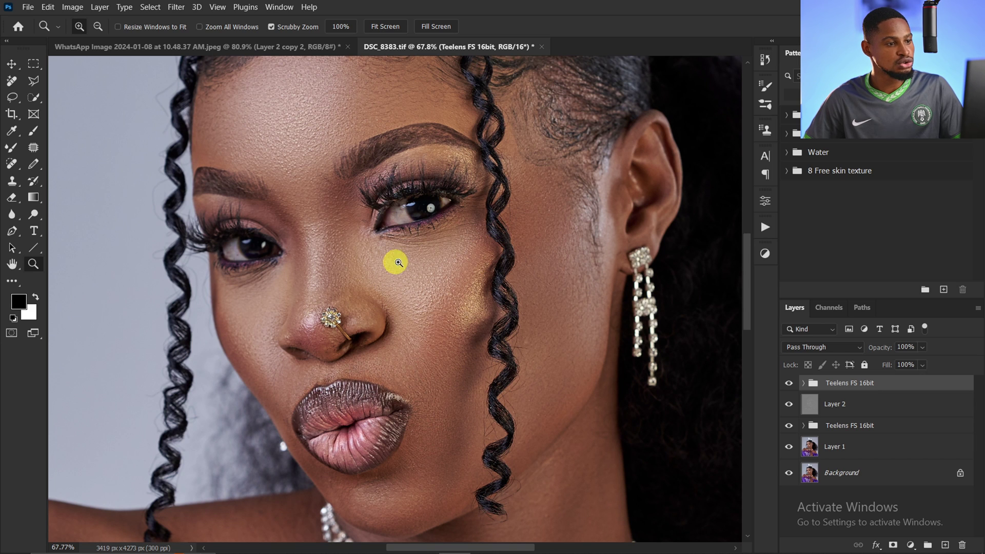
Run the Eyes & Teeth Whitening action and prepare a Soft Round brush with white as the foreground colour.
{"action": "left_click", "coordinate": [765, 227]}
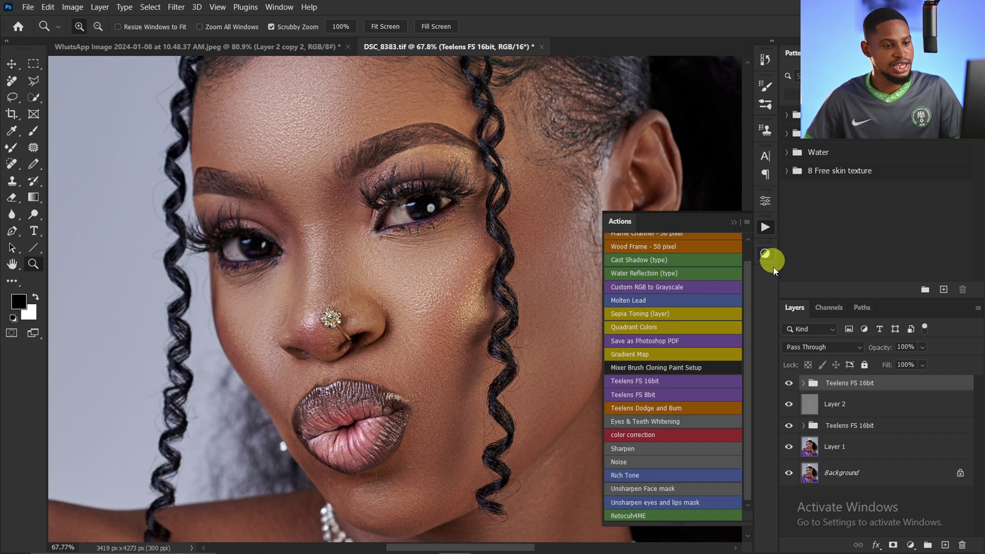
{"action": "left_click", "coordinate": [642, 421]}
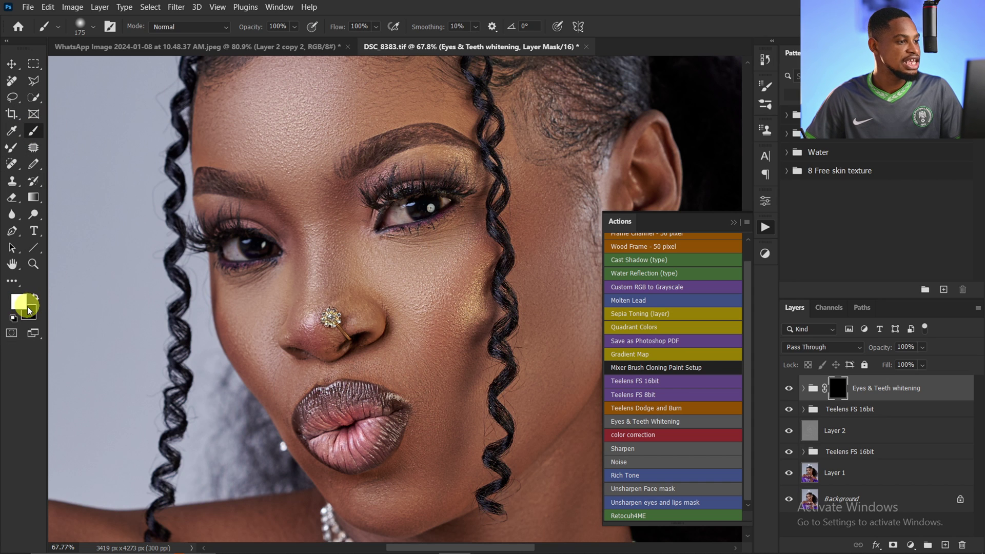
{"action": "left_click", "coordinate": [13, 319]}
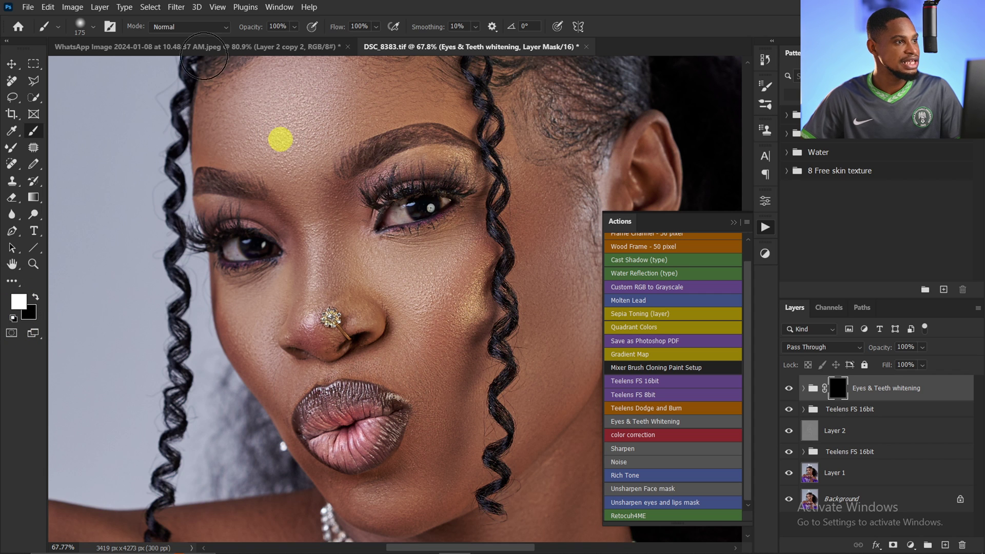
{"action": "left_click", "coordinate": [92, 27]}
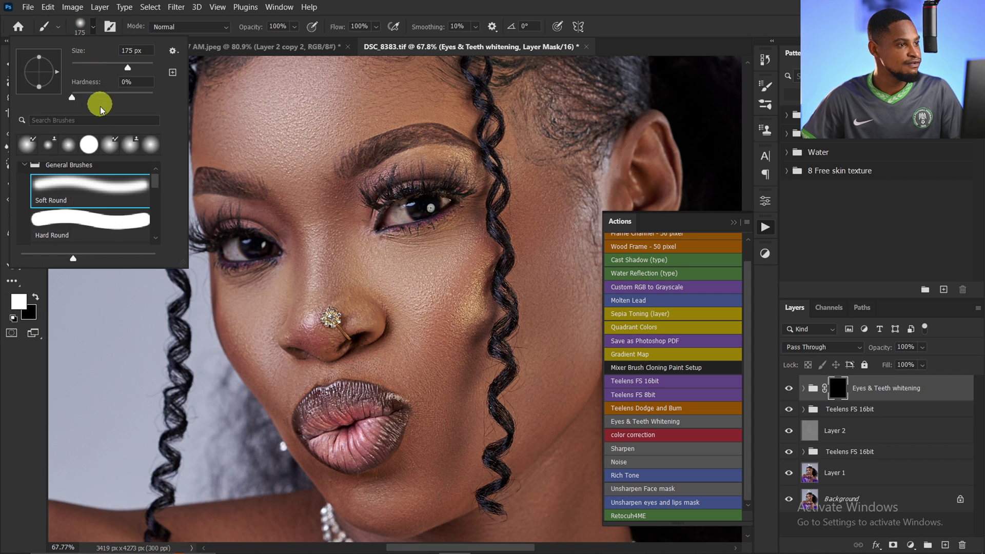
{"action": "double_click", "coordinate": [97, 175]}
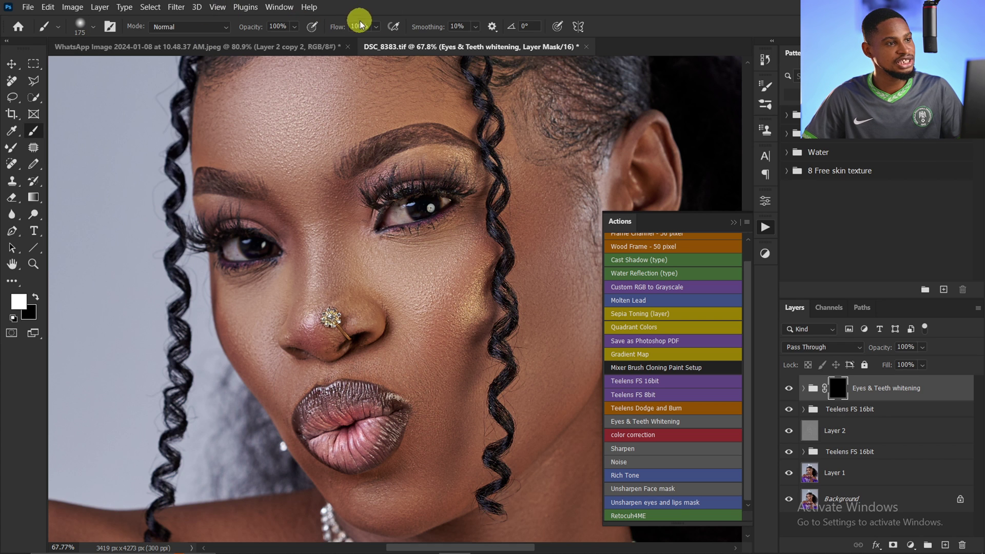
Paint white on the Eyes & Teeth whitening mask over the whites of both eyes with a 20 to 25 px brush.
{"action": "key", "text": "bracketleft"}
{"action": "key", "text": "bracketleft"}
{"action": "key", "text": "bracketleft"}
{"action": "key", "text": "bracketleft"}
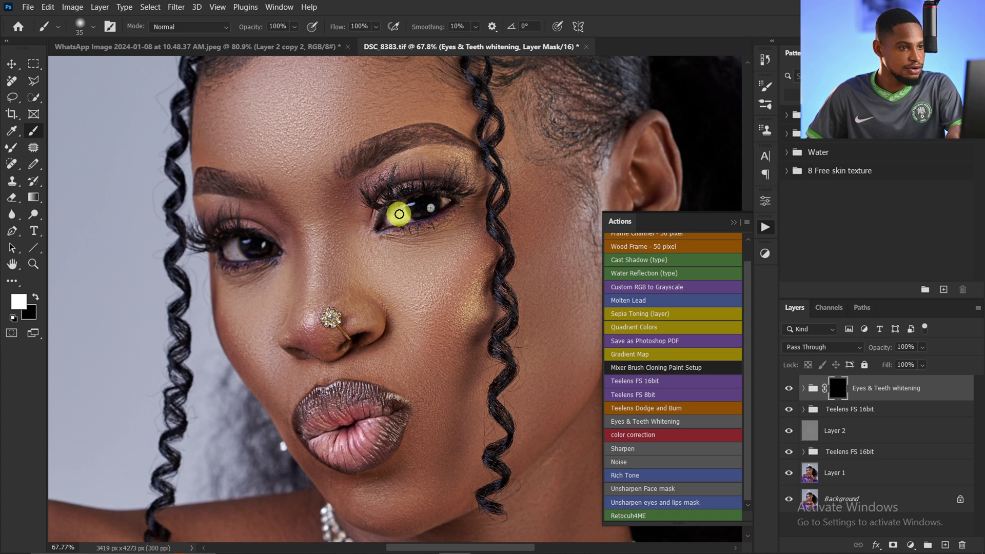
{"action": "key", "text": "bracketleft"}
{"action": "key", "text": "bracketleft"}
{"action": "key", "text": "bracketleft"}
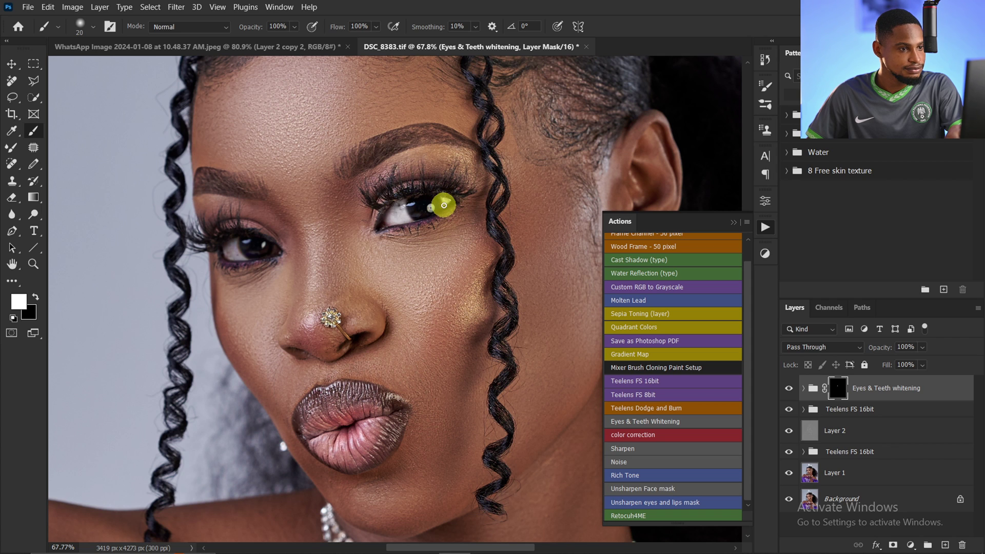
{"action": "key", "text": "bracketright"}
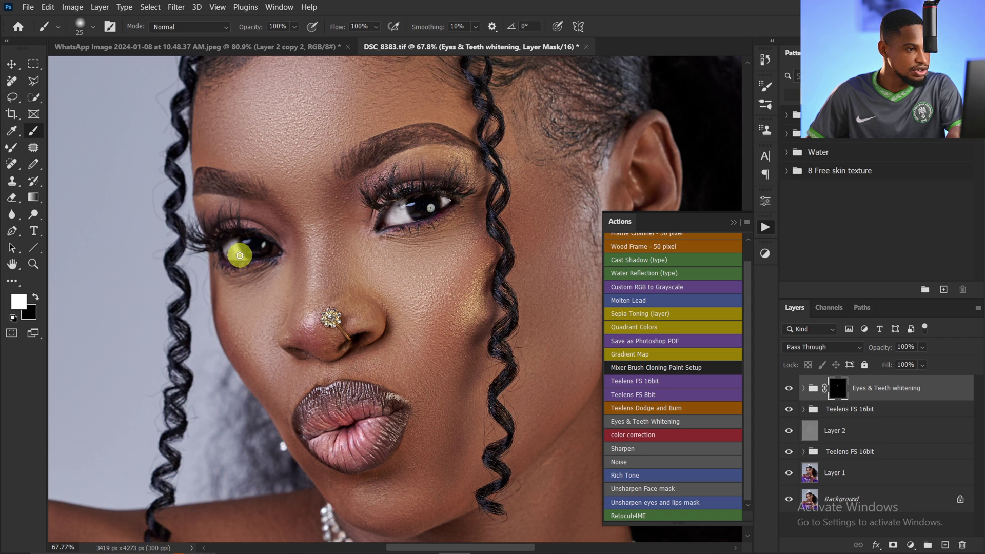
{"action": "left_click_drag", "start_coordinate": [227, 252], "coordinate": [253, 286]}
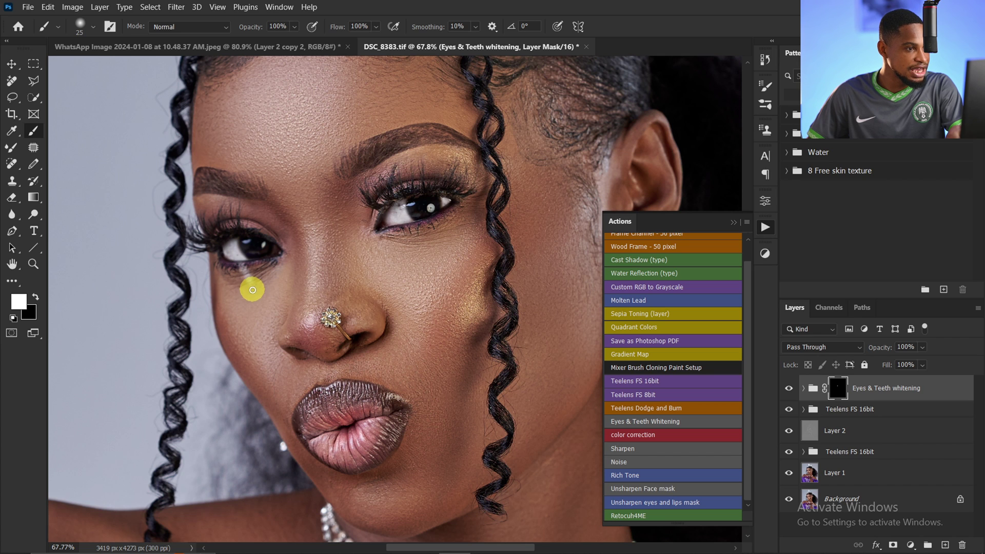
Paint black on the mask over the stray whitening below the eye, and restore white as the foreground colour.
{"action": "key", "text": "x"}
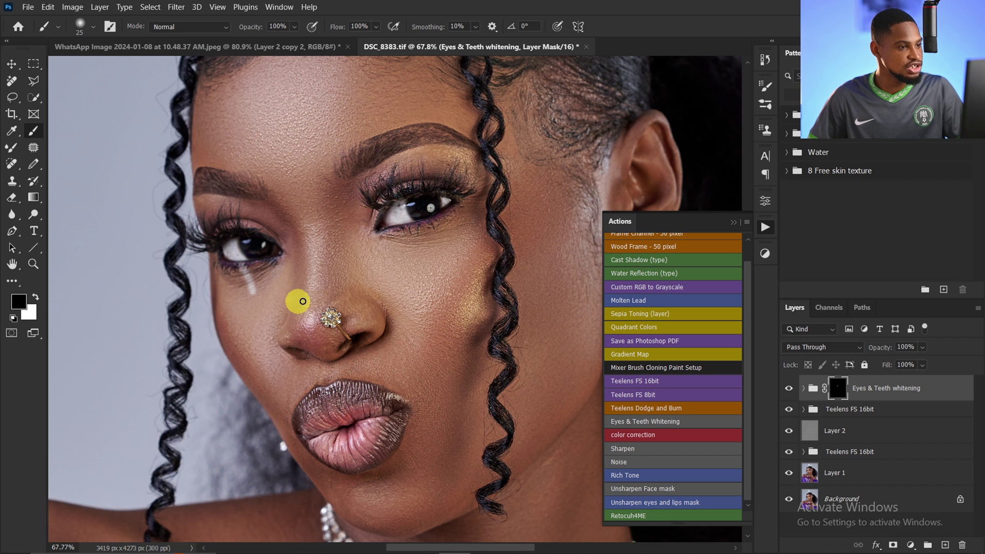
{"action": "mouse_move", "coordinate": [262, 303]}
{"action": "left_mouse_down"}
{"action": "mouse_move", "coordinate": [232, 288]}
{"action": "mouse_move", "coordinate": [256, 280]}
{"action": "mouse_move", "coordinate": [235, 270]}
{"action": "left_mouse_up"}
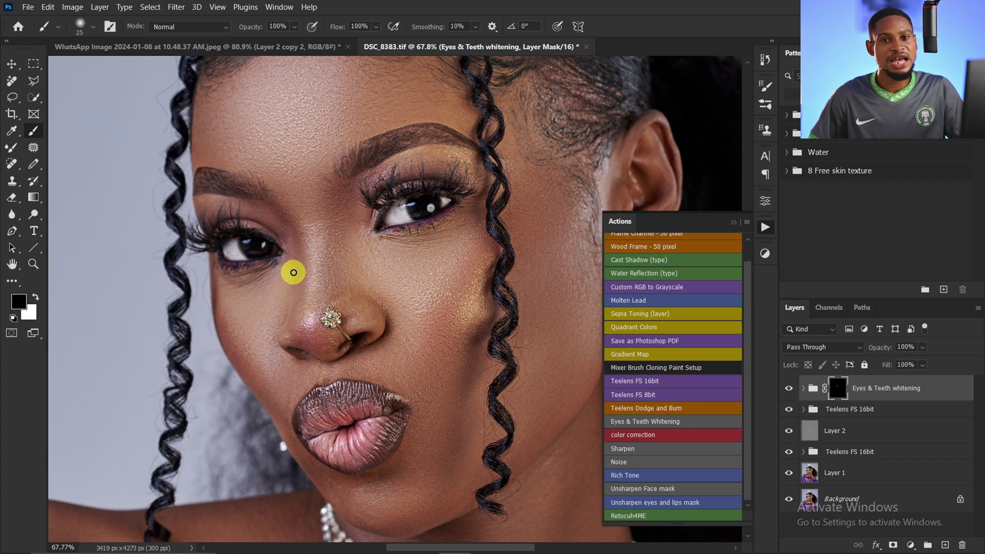
{"action": "key", "text": "x"}
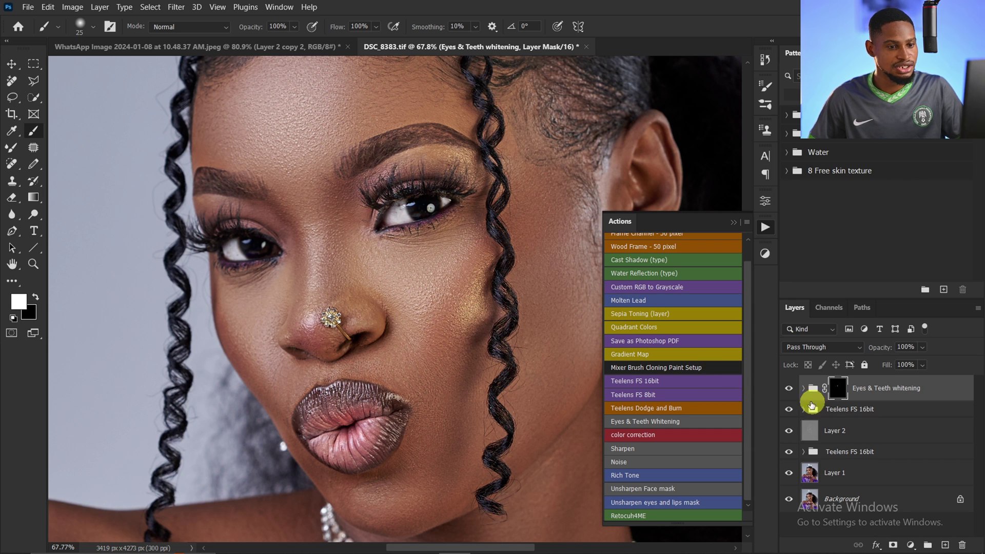
Compare the eyes with the Eyes & Teeth whitening group hidden and shown.
{"action": "left_click", "coordinate": [790, 391]}
{"action": "left_click", "coordinate": [790, 390]}
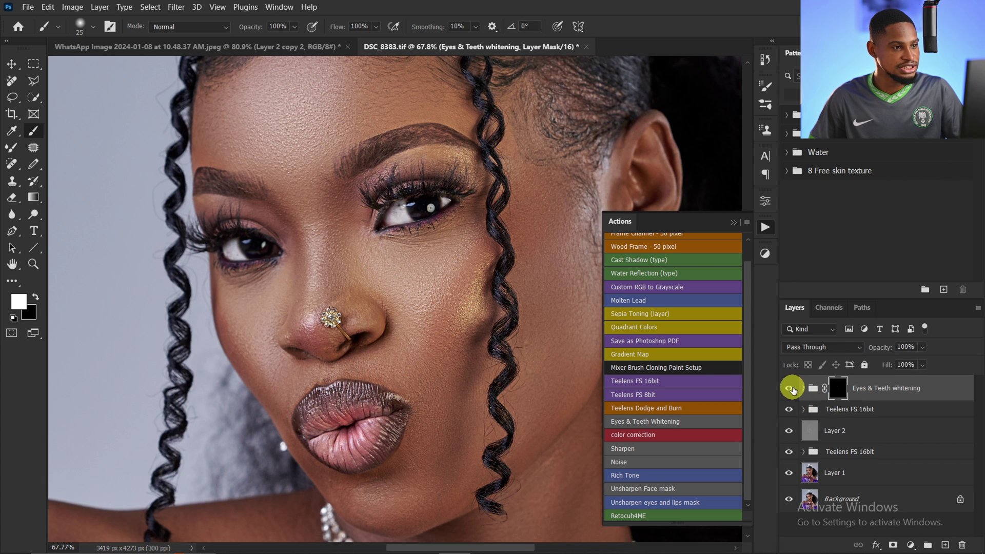
{"action": "left_click", "coordinate": [734, 222]}
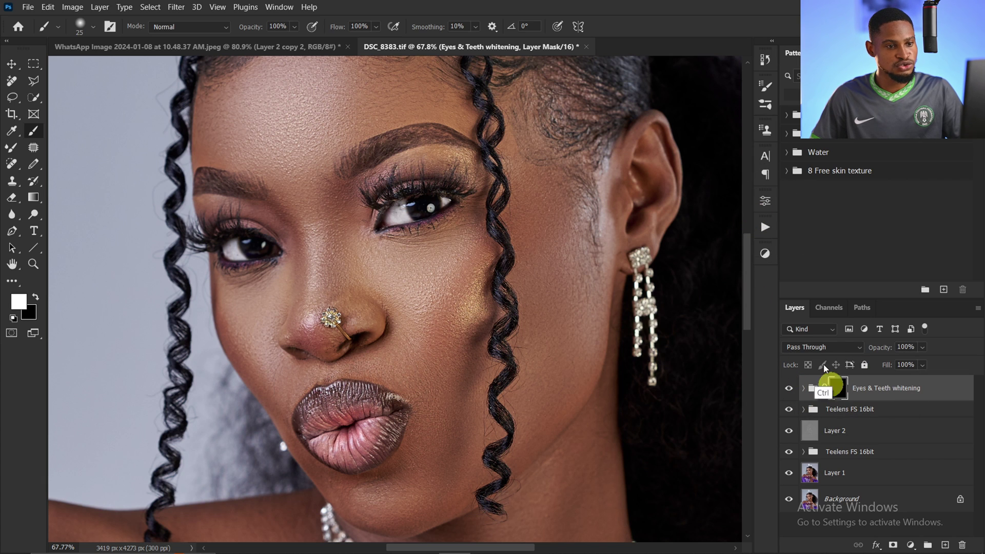
Feather the Eyes & Teeth whitening layer mask by 5.6 px.
{"action": "left_click", "coordinate": [765, 202]}
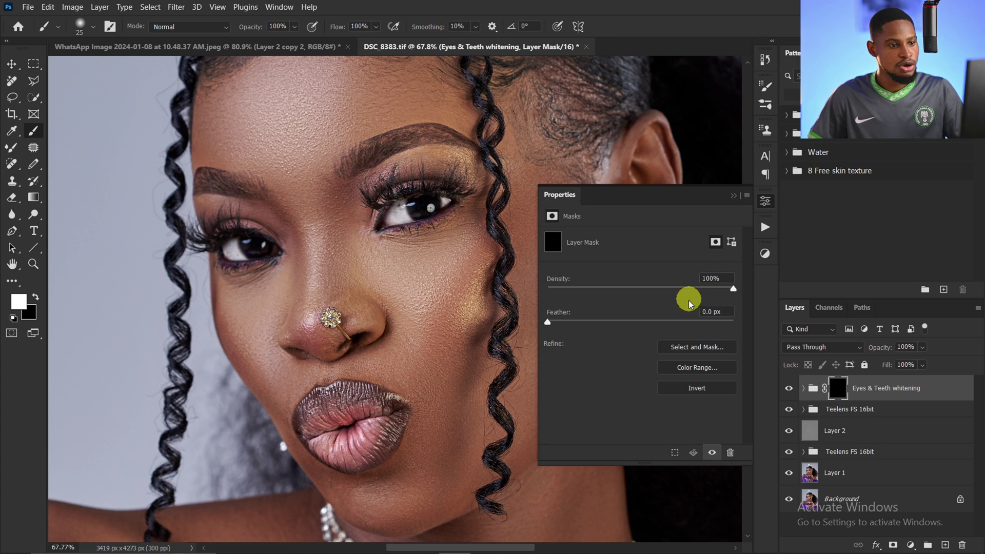
{"action": "left_click", "coordinate": [551, 323]}
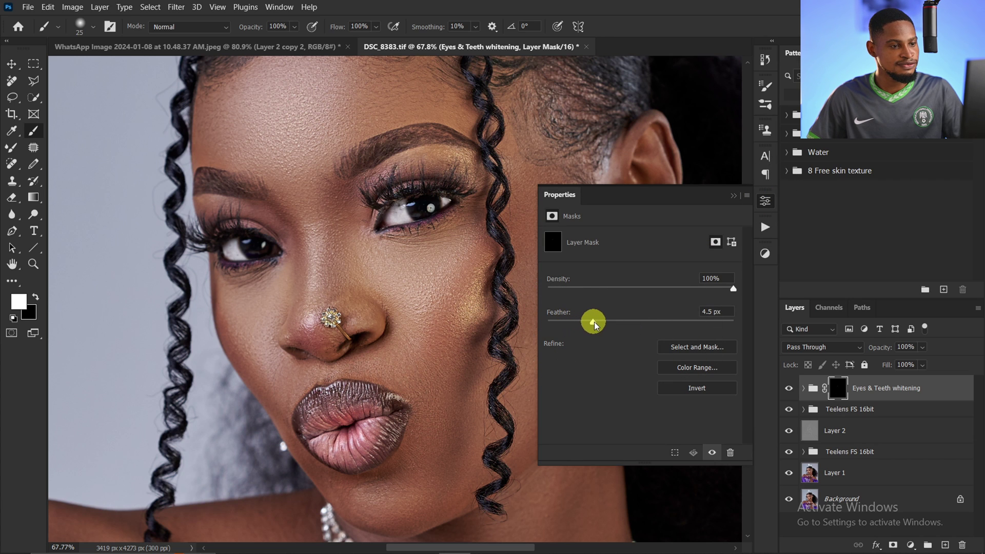
{"action": "left_click", "coordinate": [734, 195]}
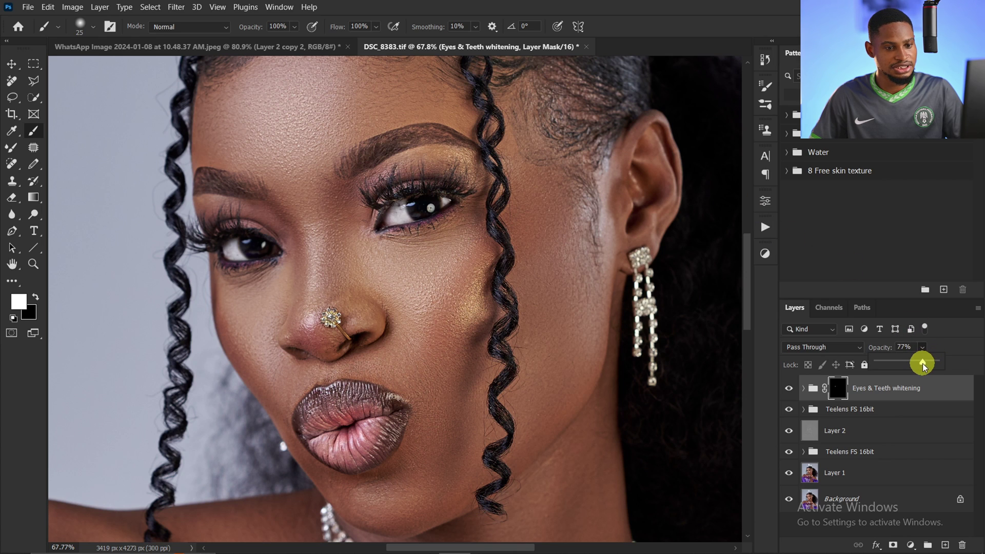
Set the Eyes & Teeth whitening group's opacity to 73% and inspect the whitened eye up close.
{"action": "left_click_drag", "start_coordinate": [923, 363], "coordinate": [919, 362]}
{"action": "key", "text": "z"}
{"action": "left_click_drag", "start_coordinate": [440, 208], "coordinate": [513, 211]}
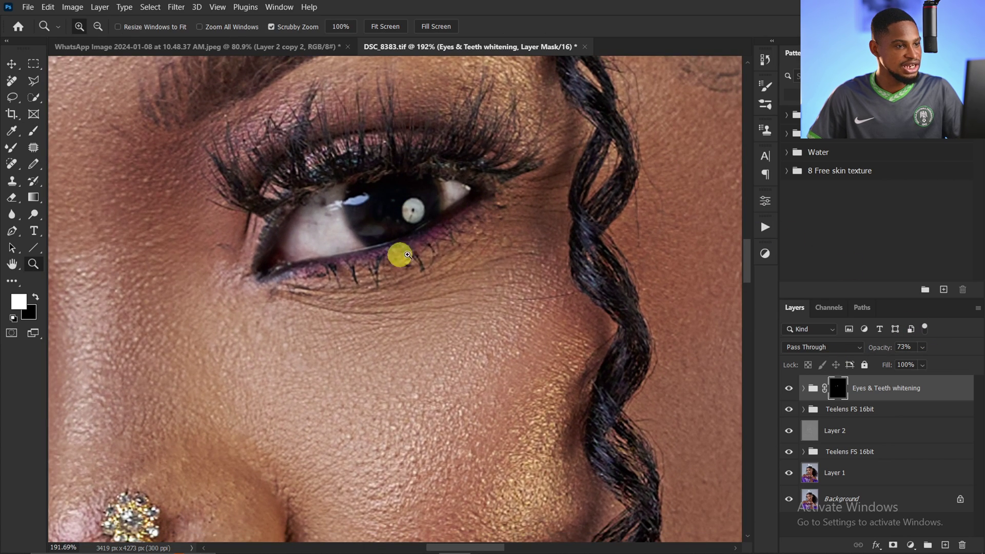
{"action": "key", "text": "b"}
{"action": "key", "text": "z"}
{"action": "left_click_drag", "start_coordinate": [472, 245], "coordinate": [396, 243]}
{"action": "key", "text": "b"}
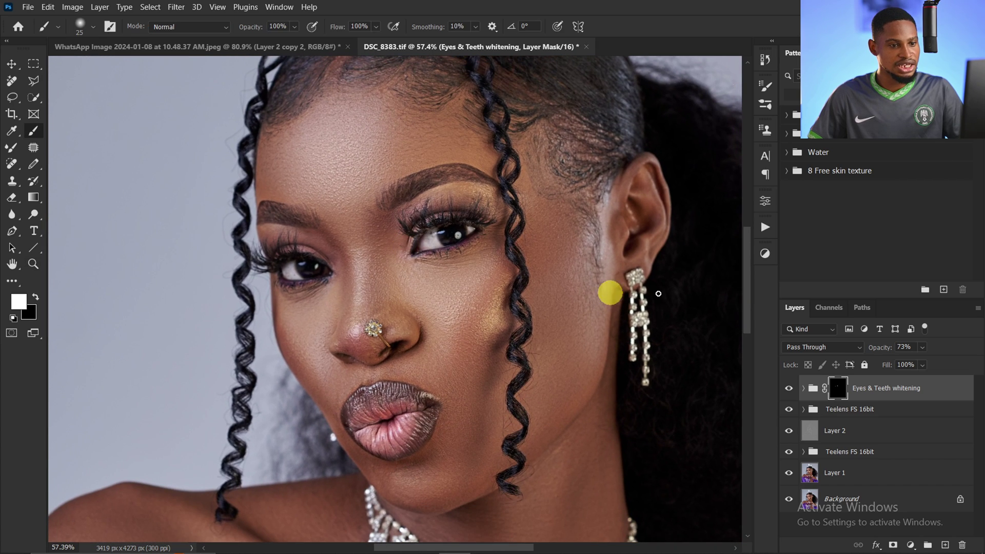
Add a Curves adjustment layer above the Eyes & Teeth whitening group and apply the Lighter (RGB) preset.
{"action": "left_click", "coordinate": [765, 253]}
{"action": "left_click", "coordinate": [590, 322]}
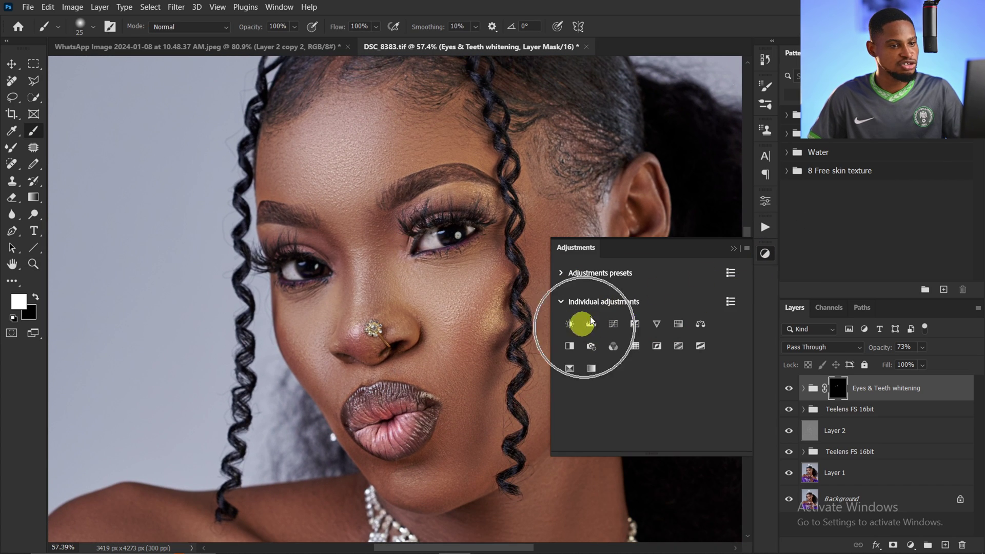
{"action": "left_click", "coordinate": [734, 249]}
{"action": "left_click", "coordinate": [282, 7]}
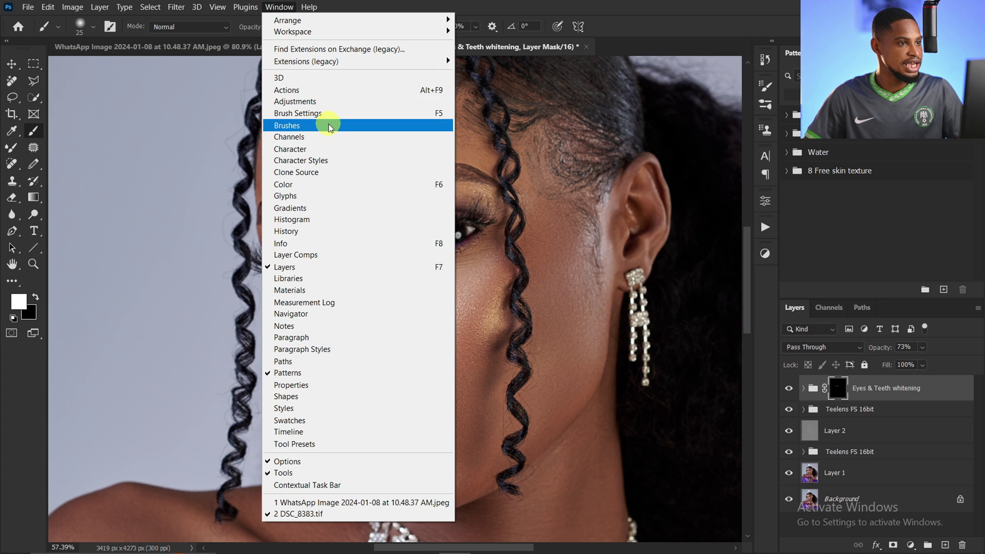
{"action": "left_click", "coordinate": [324, 102]}
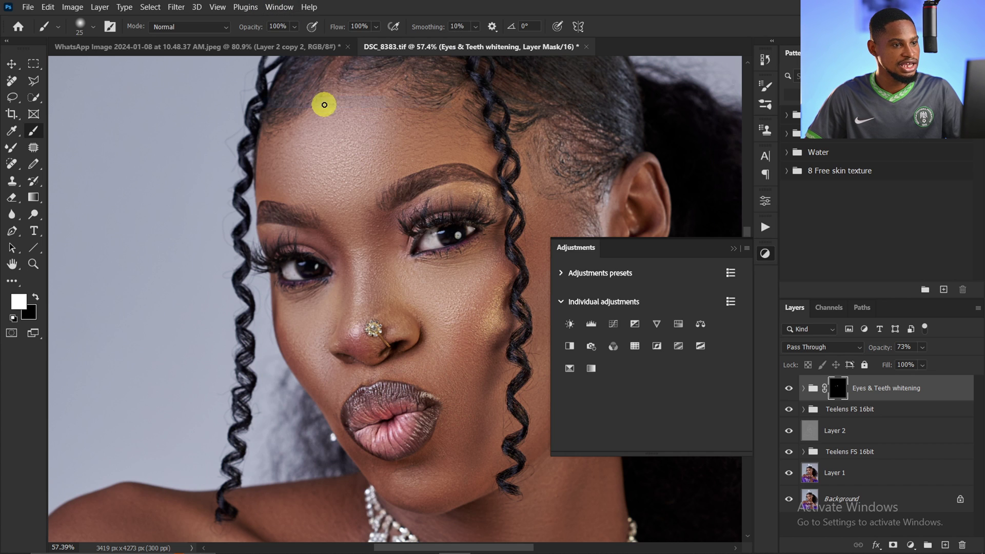
{"action": "left_click", "coordinate": [613, 326]}
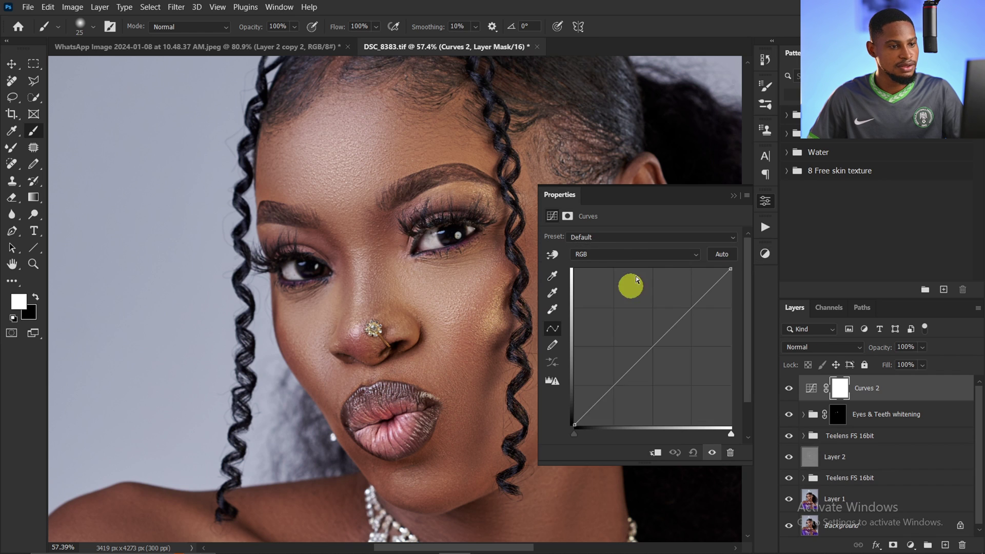
{"action": "left_click", "coordinate": [622, 238]}
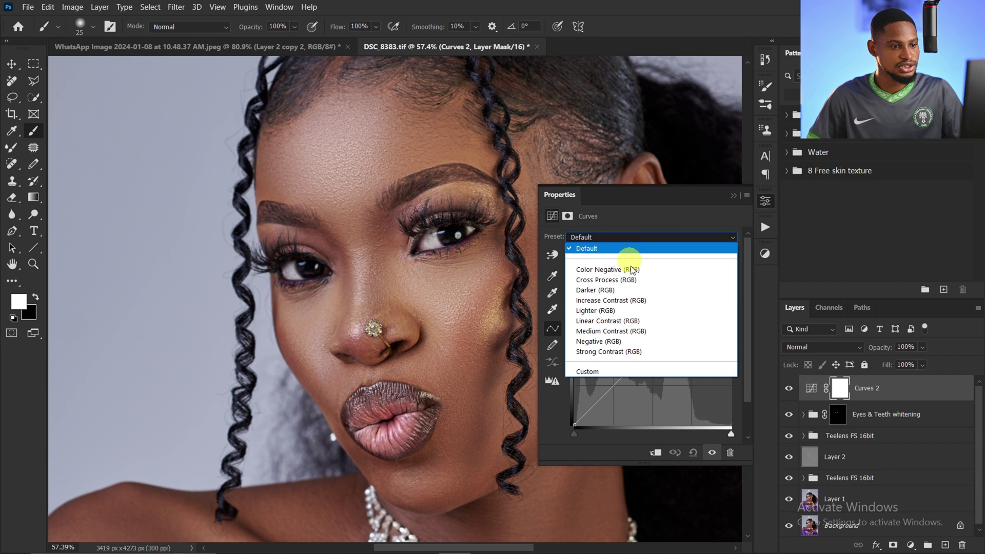
{"action": "left_click", "coordinate": [624, 312]}
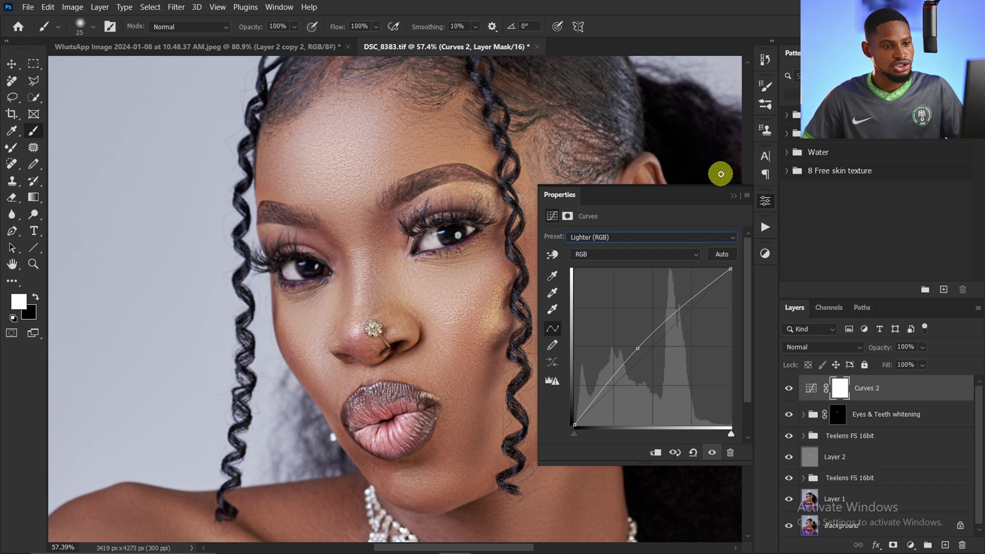
{"action": "left_click", "coordinate": [733, 195]}
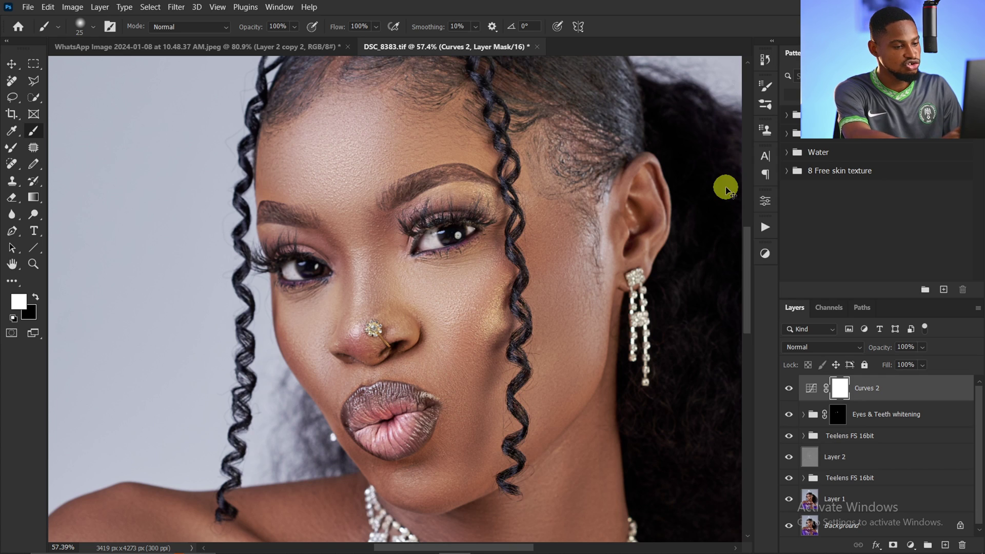
Invert the Curves 2 mask to black and paint white over the irises and catchlights of the eyes.
{"action": "key", "text": "ctrl+i"}
{"action": "key", "text": "z"}
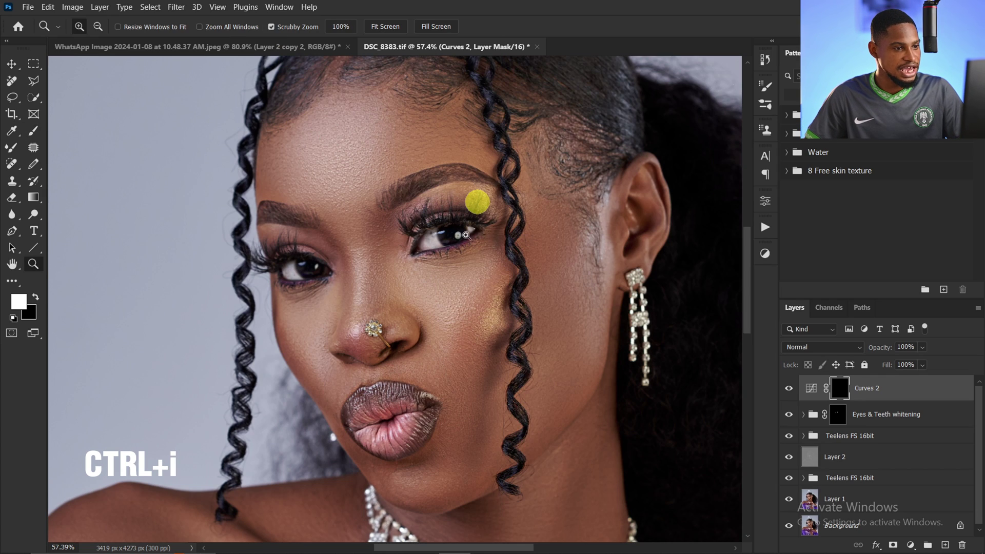
{"action": "left_click_drag", "start_coordinate": [467, 236], "coordinate": [517, 236]}
{"action": "key", "text": "b"}
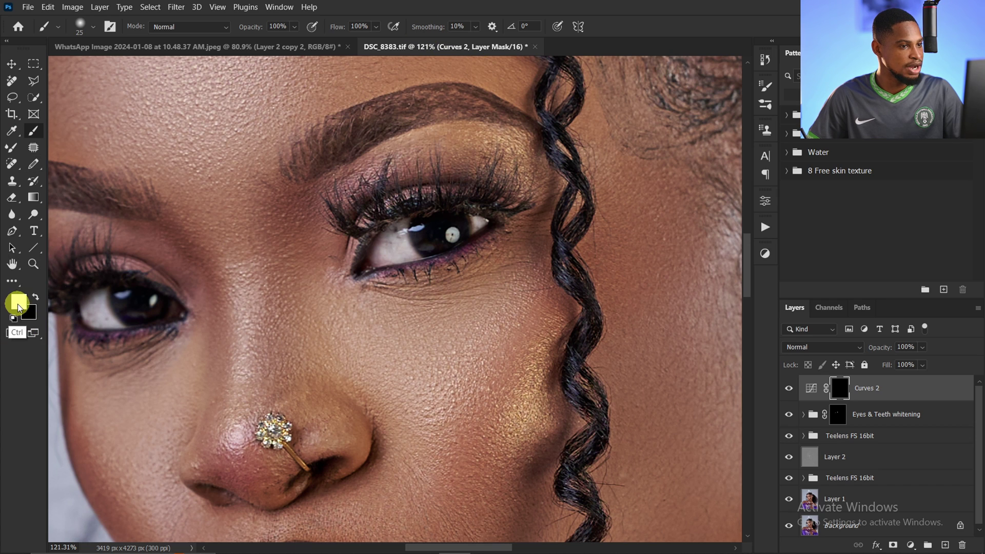
{"action": "left_click", "coordinate": [472, 223]}
{"action": "left_click", "coordinate": [453, 237]}
{"action": "left_click", "coordinate": [414, 226]}
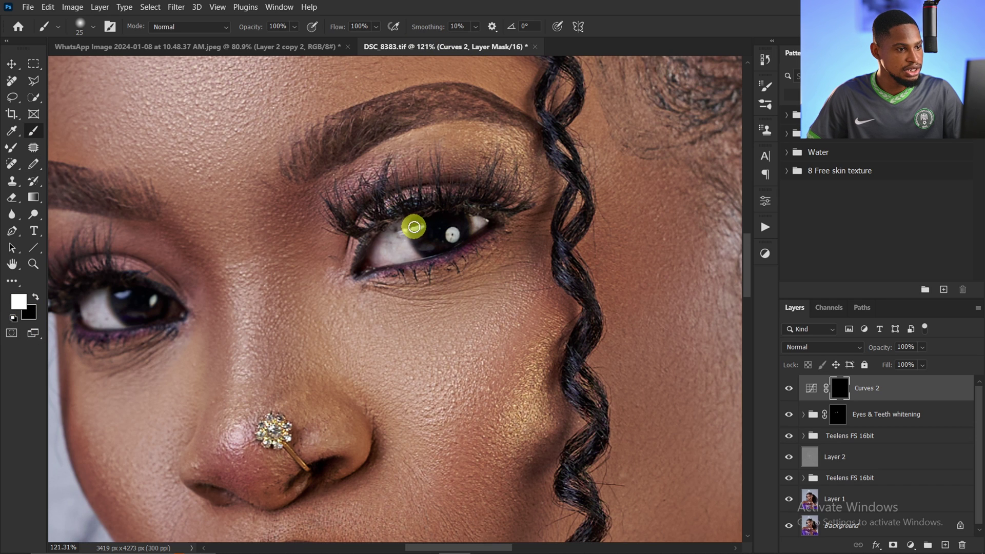
{"action": "scroll", "coordinate": [442, 312], "scroll_direction": "left", "scroll_amount": 5}
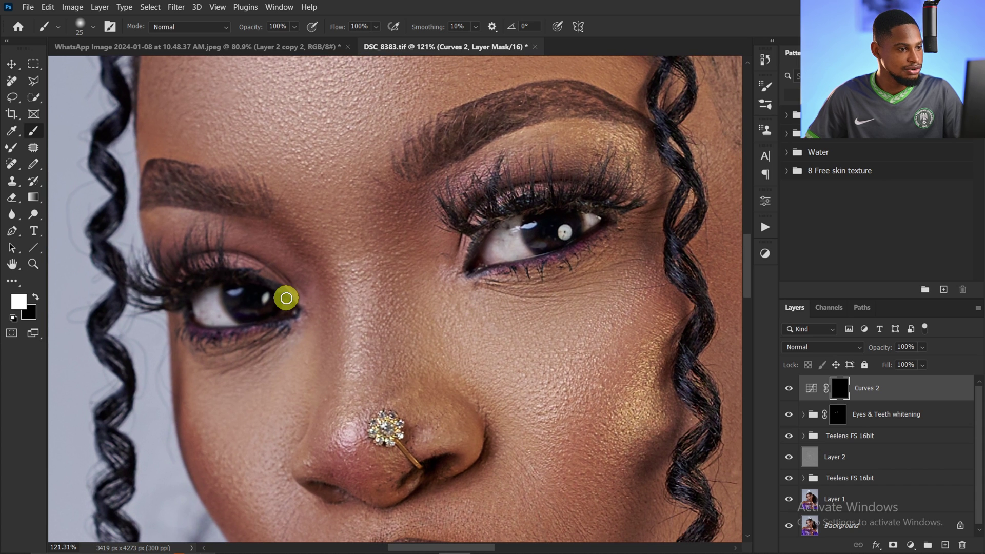
Compare the eyes with the Curves 2 brightening hidden and shown, both from afar and up close.
{"action": "key", "text": "z"}
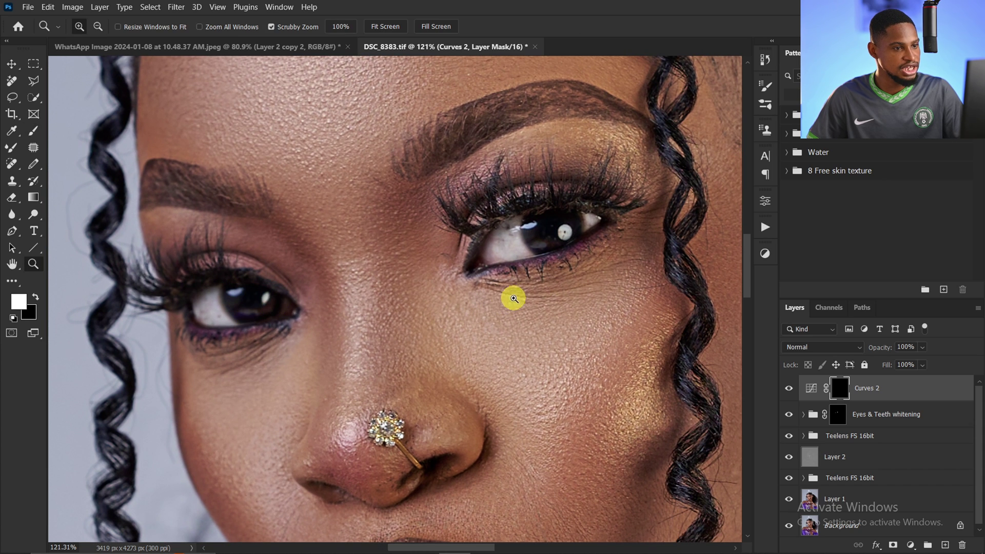
{"action": "left_click_drag", "start_coordinate": [513, 297], "coordinate": [481, 296]}
{"action": "key", "text": "b"}
{"action": "left_click", "coordinate": [789, 390]}
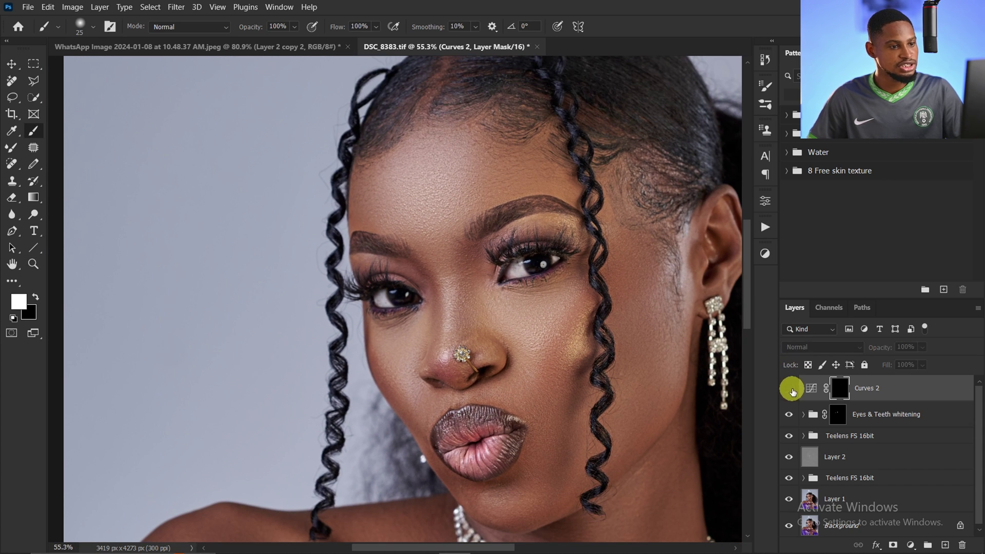
{"action": "key", "text": "z"}
{"action": "left_click_drag", "start_coordinate": [571, 270], "coordinate": [605, 263]}
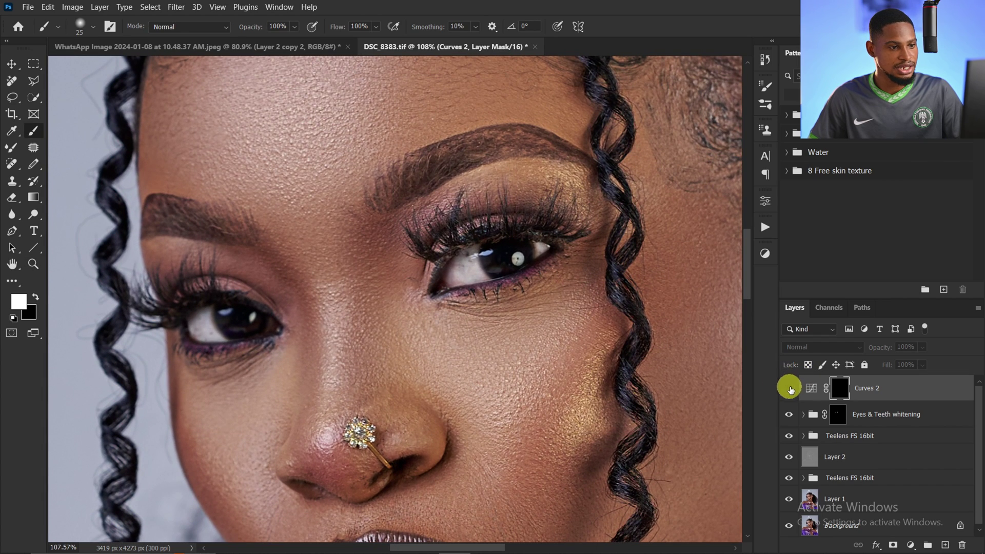
{"action": "left_click", "coordinate": [792, 392]}
{"action": "left_click", "coordinate": [794, 391]}
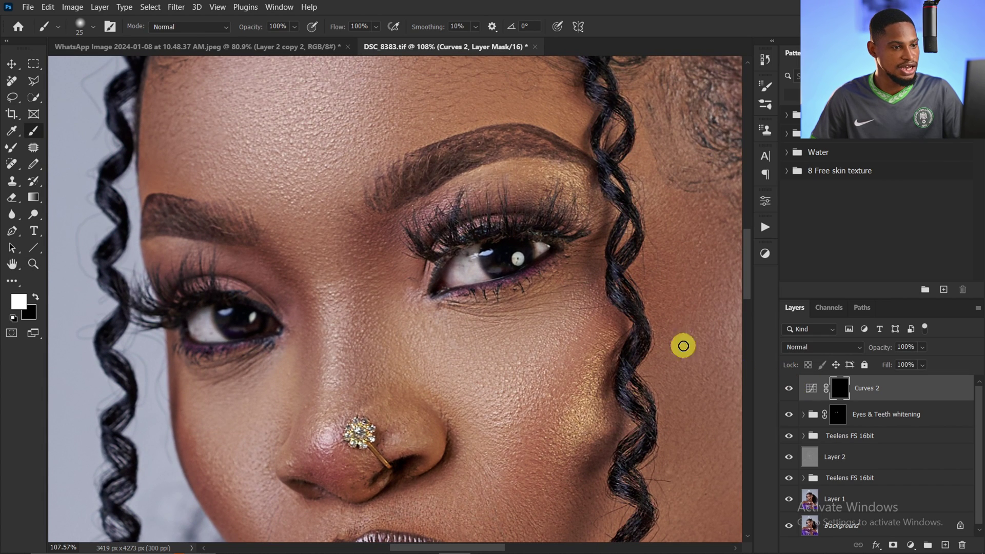
{"action": "key", "text": "z"}
{"action": "mouse_move", "coordinate": [529, 282]}
{"action": "left_mouse_down"}
{"action": "mouse_move", "coordinate": [517, 279]}
{"action": "mouse_move", "coordinate": [494, 310]}
{"action": "left_mouse_up"}
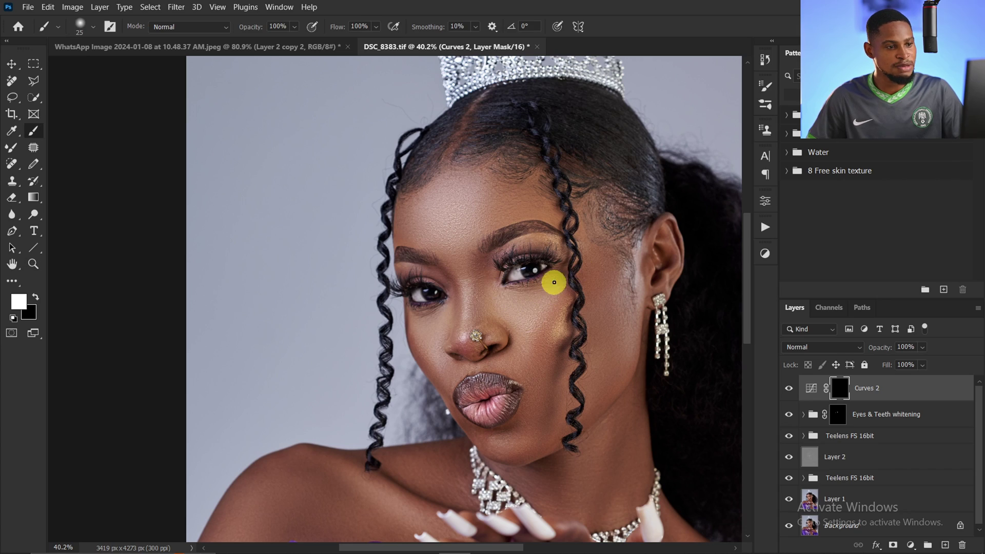
Examine both eyes at different magnifications for remaining veins and blemishes.
{"action": "key", "text": "z"}
{"action": "left_click_drag", "start_coordinate": [528, 260], "coordinate": [598, 264]}
{"action": "mouse_move", "coordinate": [457, 292]}
{"action": "left_mouse_down"}
{"action": "mouse_move", "coordinate": [444, 271]}
{"action": "mouse_move", "coordinate": [464, 256]}
{"action": "mouse_move", "coordinate": [454, 261]}
{"action": "mouse_move", "coordinate": [461, 280]}
{"action": "mouse_move", "coordinate": [460, 254]}
{"action": "mouse_move", "coordinate": [446, 264]}
{"action": "mouse_move", "coordinate": [505, 265]}
{"action": "mouse_move", "coordinate": [477, 263]}
{"action": "mouse_move", "coordinate": [504, 286]}
{"action": "mouse_move", "coordinate": [447, 279]}
{"action": "left_mouse_up"}
{"action": "key", "text": "z"}
{"action": "key", "text": "z"}
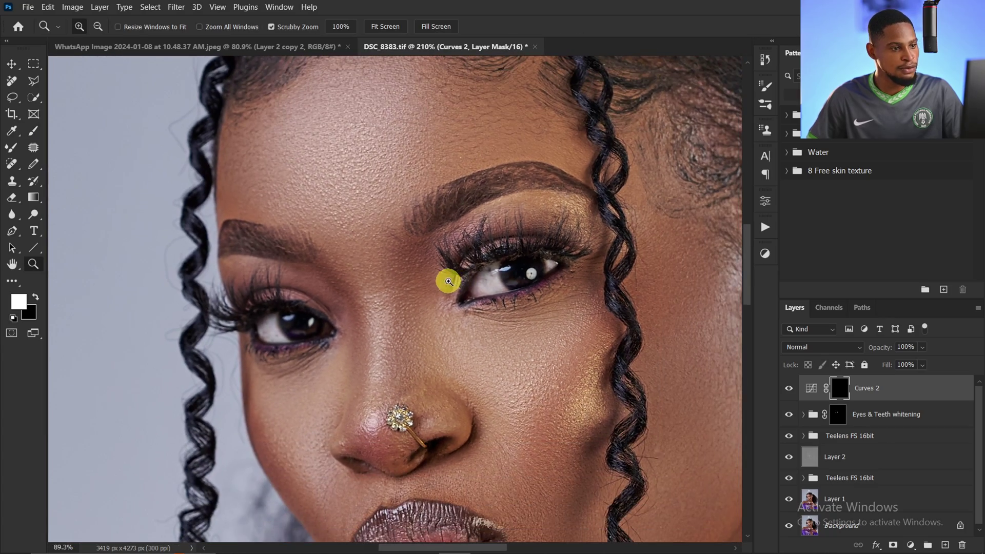
{"action": "key", "text": "z"}
{"action": "left_click_drag", "start_coordinate": [464, 314], "coordinate": [499, 316]}
{"action": "key", "text": "b"}
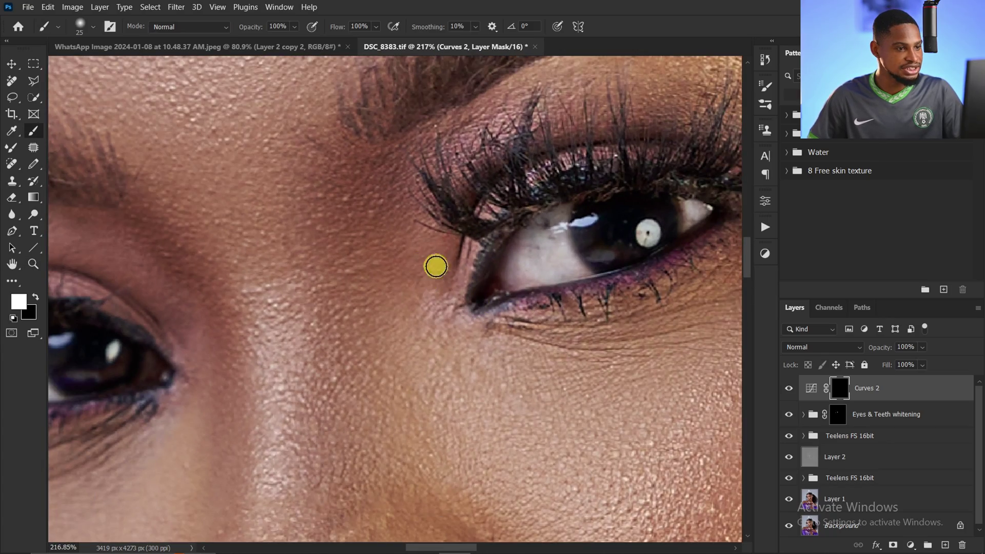
{"action": "key", "text": "z"}
{"action": "mouse_move", "coordinate": [437, 295]}
{"action": "left_mouse_down"}
{"action": "mouse_move", "coordinate": [407, 314]}
{"action": "mouse_move", "coordinate": [431, 307]}
{"action": "left_mouse_up"}
{"action": "key", "text": "b"}
{"action": "key", "text": "z"}
{"action": "left_click_drag", "start_coordinate": [370, 320], "coordinate": [418, 308]}
{"action": "key", "text": "b"}
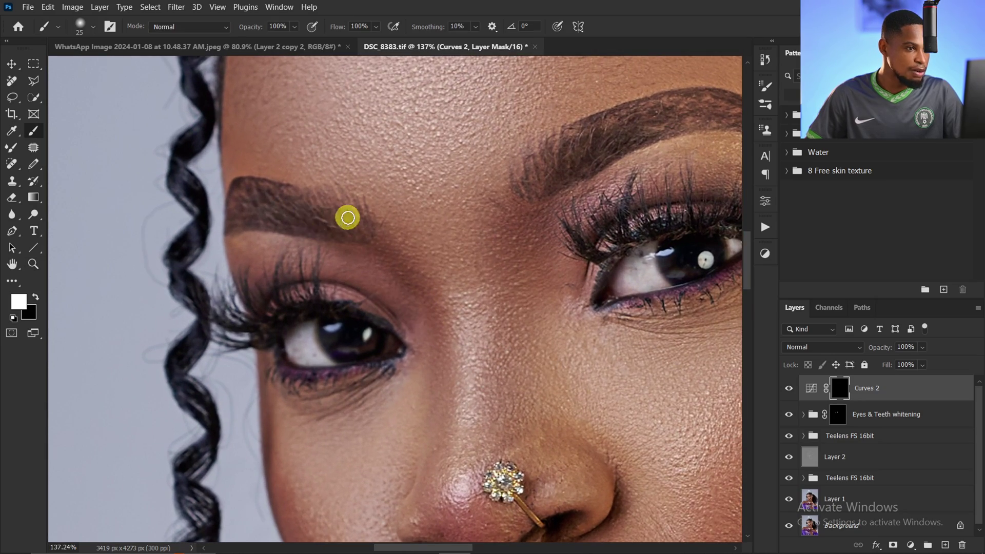
{"action": "key", "text": "z"}
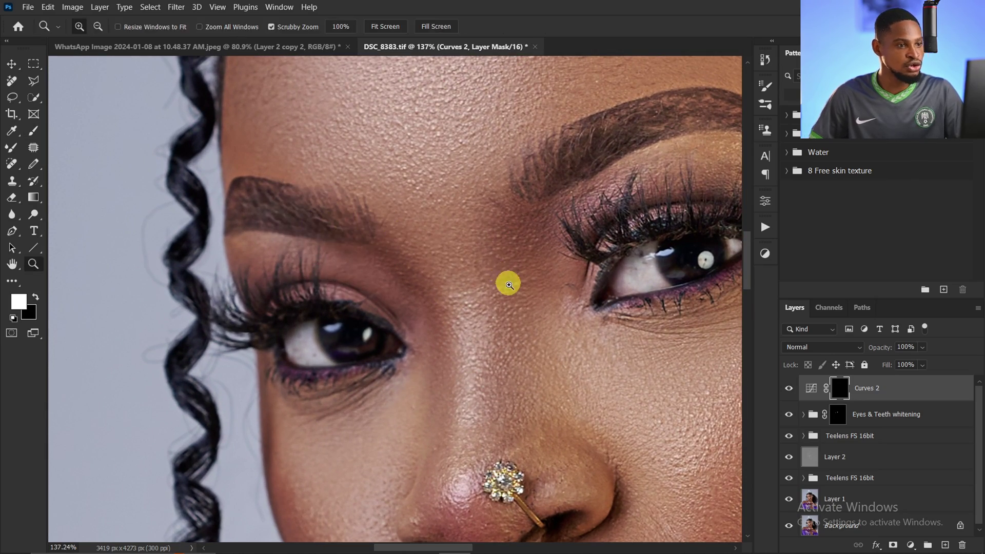
{"action": "mouse_move", "coordinate": [507, 281]}
{"action": "left_mouse_down"}
{"action": "mouse_move", "coordinate": [452, 273]}
{"action": "mouse_move", "coordinate": [464, 275]}
{"action": "left_mouse_up"}
{"action": "key", "text": "b"}
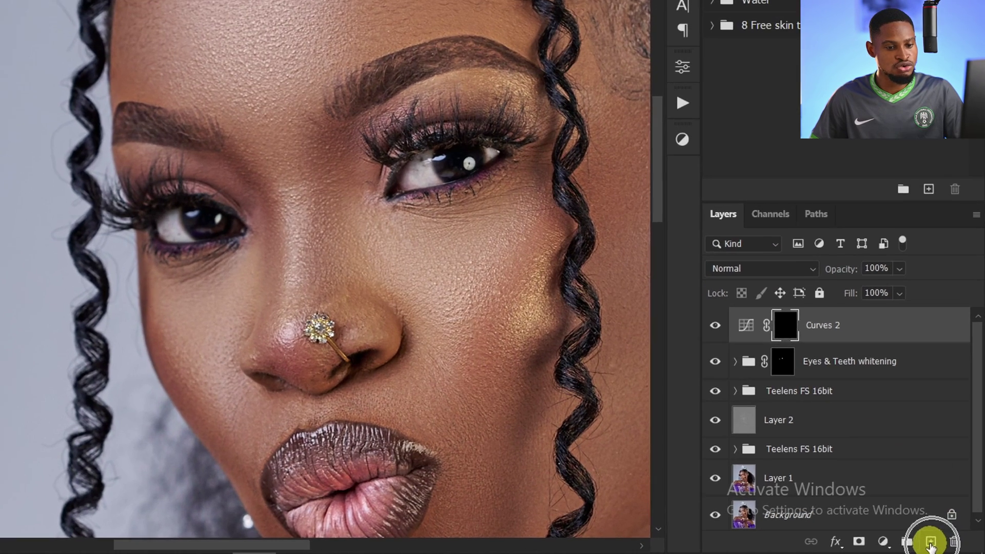
Create a new empty layer above Curves 2 and ready the Remove tool with Sample all layers enabled.
{"action": "left_click", "coordinate": [945, 545]}
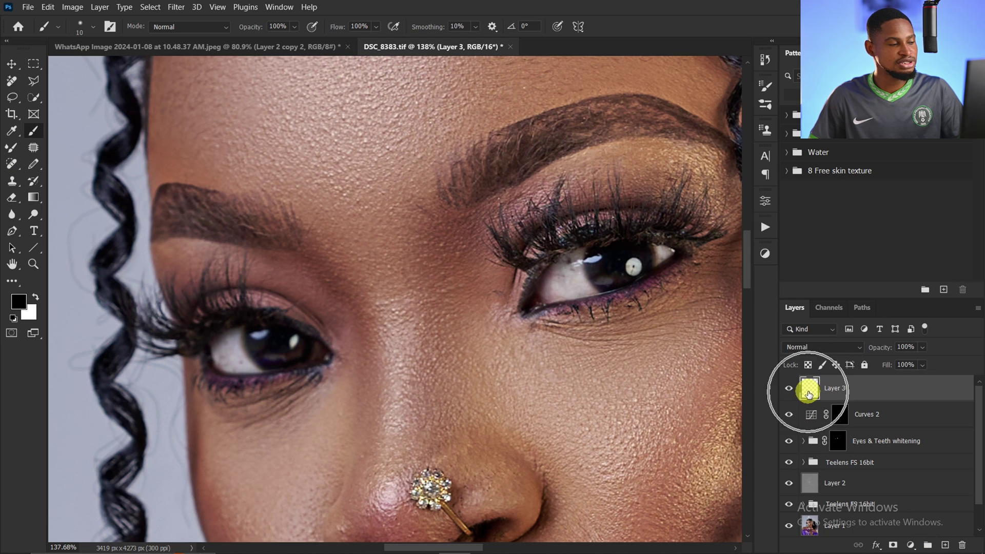
{"action": "left_click", "coordinate": [12, 82]}
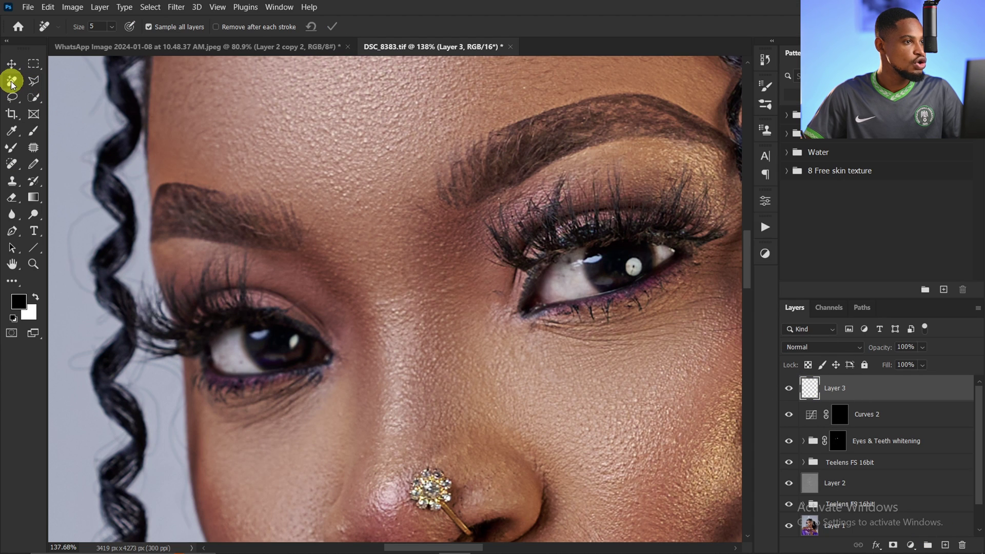
{"action": "left_click", "coordinate": [148, 28]}
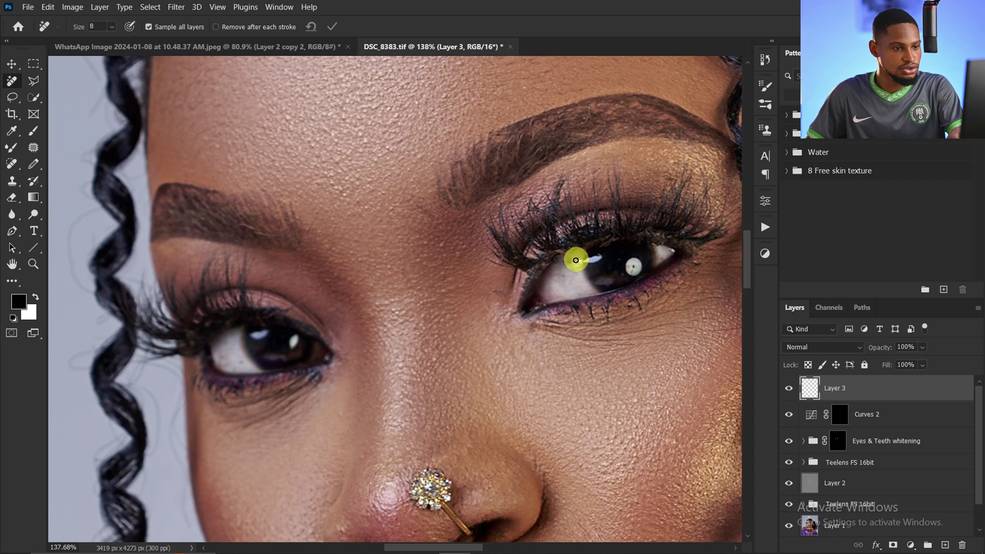
Mark the veins in the eye whites and the blemishes around the eyes and brows with the Remove tool at size 10, and apply the removal.
{"action": "left_click_drag", "start_coordinate": [571, 268], "coordinate": [576, 264]}
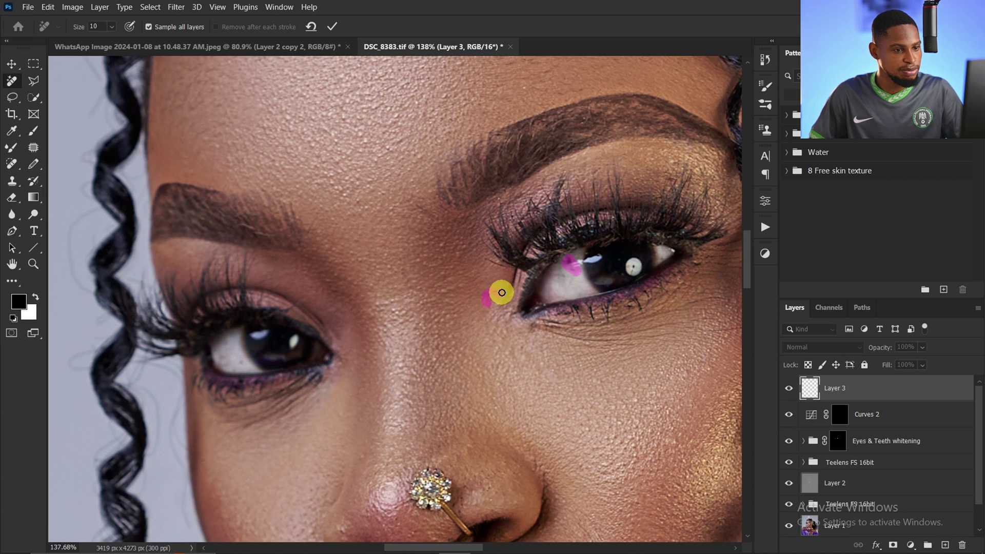
{"action": "mouse_move", "coordinate": [685, 279]}
{"action": "left_mouse_down"}
{"action": "mouse_move", "coordinate": [603, 288]}
{"action": "mouse_move", "coordinate": [611, 270]}
{"action": "left_mouse_up"}
{"action": "left_click", "coordinate": [418, 208]}
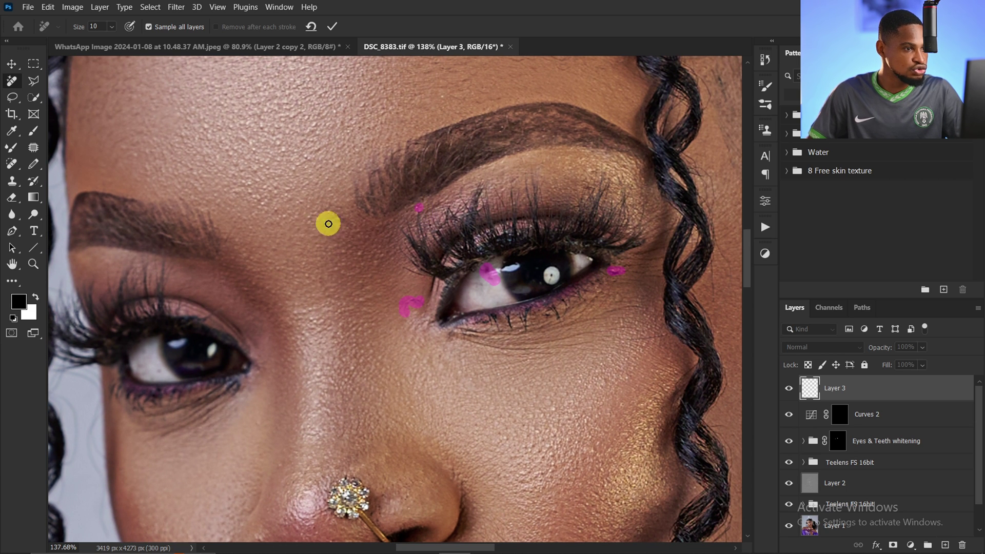
{"action": "left_click_drag", "start_coordinate": [338, 213], "coordinate": [357, 224]}
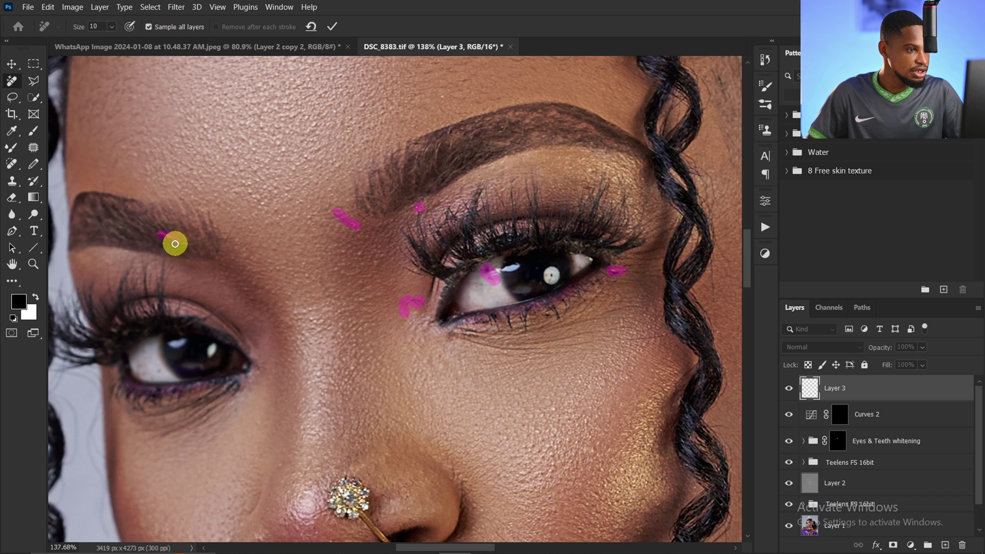
{"action": "left_click_drag", "start_coordinate": [175, 244], "coordinate": [199, 246]}
{"action": "scroll", "coordinate": [194, 304], "scroll_direction": "down", "scroll_amount": 2}
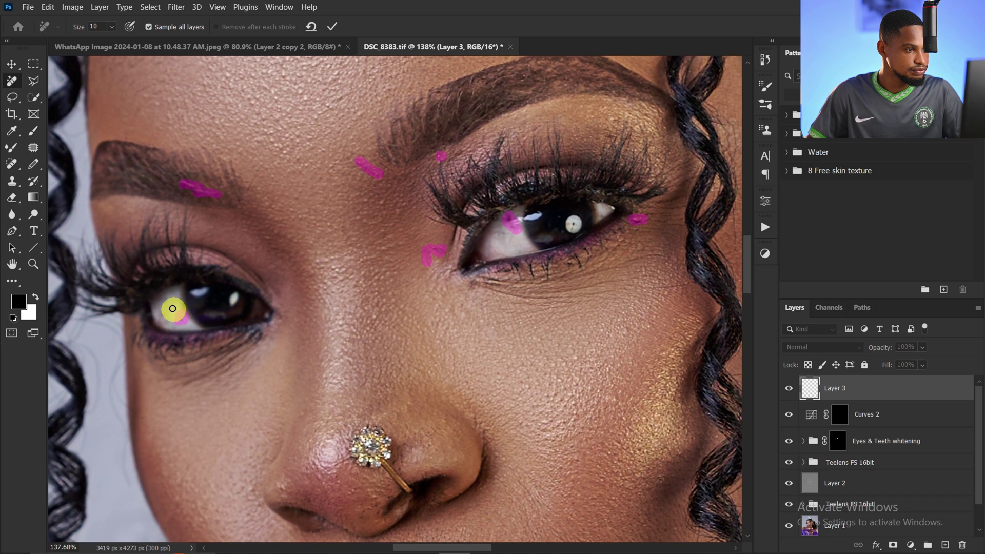
{"action": "left_click_drag", "start_coordinate": [169, 314], "coordinate": [175, 323]}
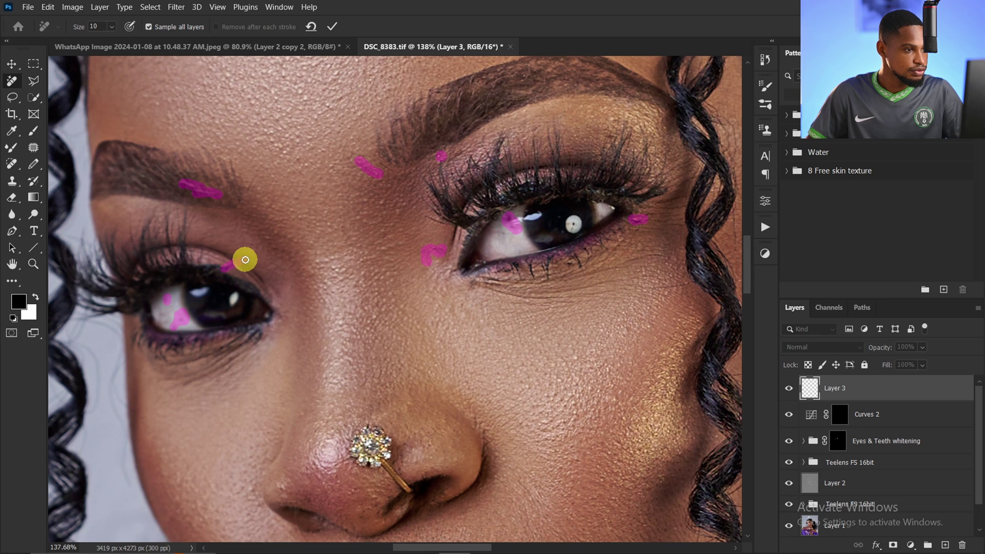
{"action": "left_click_drag", "start_coordinate": [354, 161], "coordinate": [400, 193]}
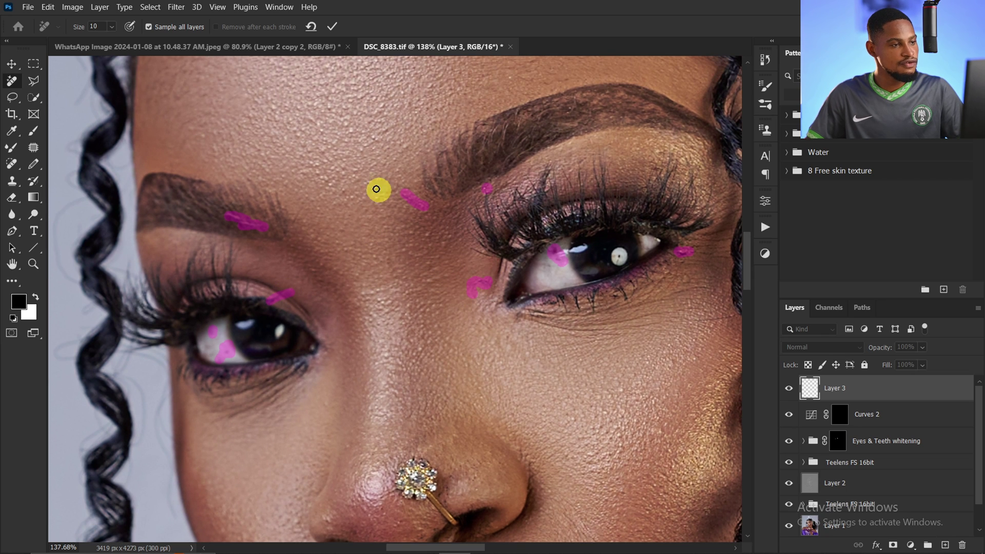
{"action": "left_click", "coordinate": [332, 26]}
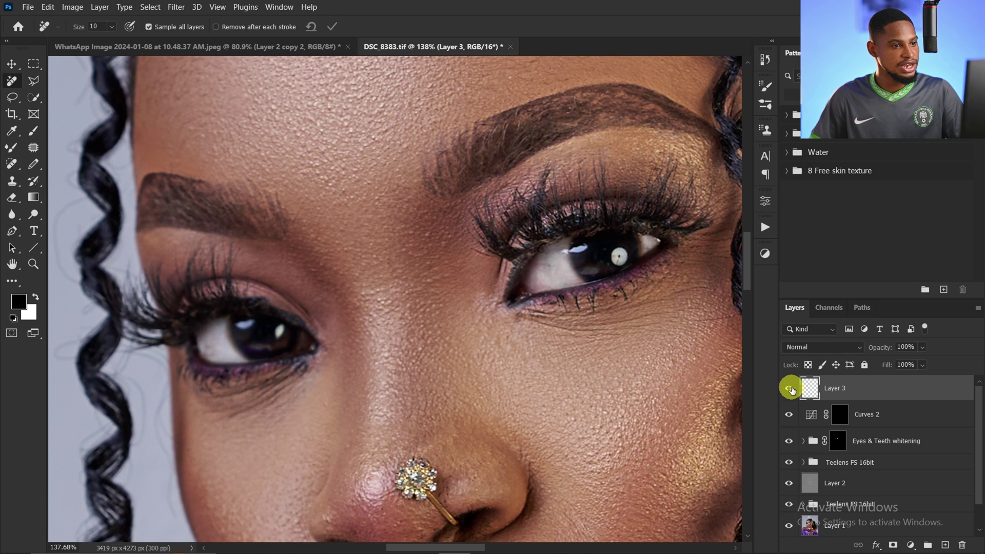
Compare the eyes with the Layer 3 cleanup hidden and shown, and review the face and the area around the ear.
{"action": "left_click", "coordinate": [791, 389]}
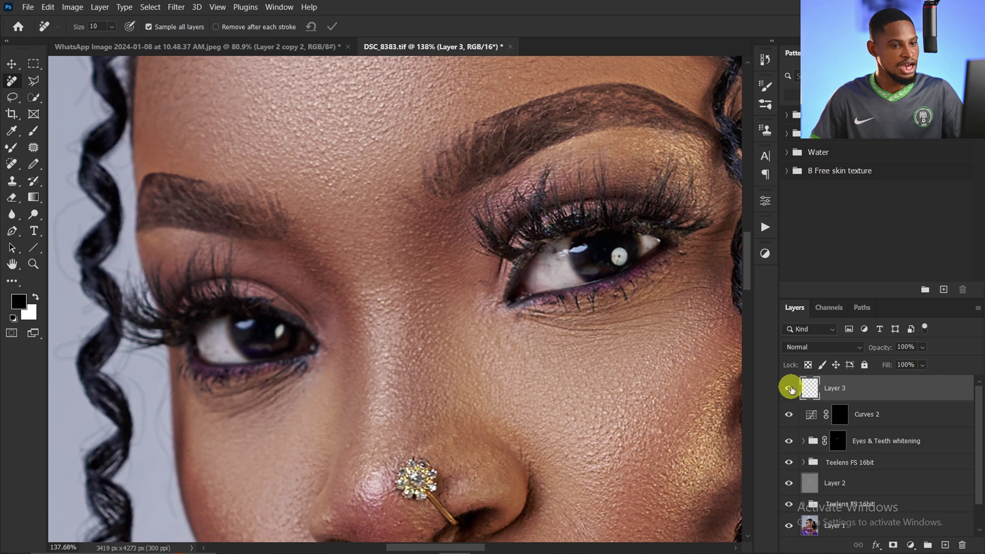
{"action": "key", "text": "z"}
{"action": "left_click", "coordinate": [518, 297]}
{"action": "left_click_drag", "start_coordinate": [456, 300], "coordinate": [414, 303]}
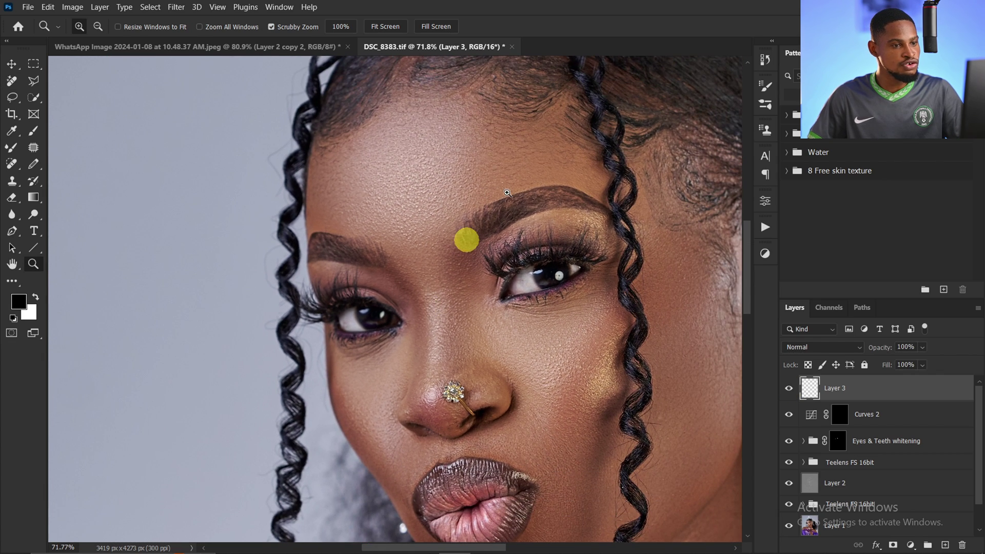
{"action": "key", "text": "j"}
{"action": "left_click_drag", "start_coordinate": [538, 307], "coordinate": [123, 276]}
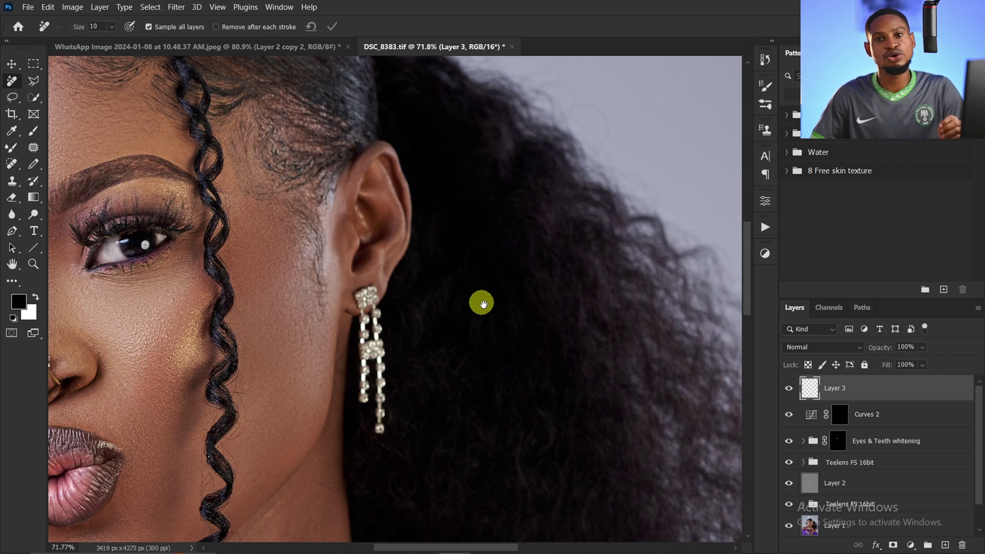
{"action": "left_click_drag", "start_coordinate": [275, 284], "coordinate": [444, 233]}
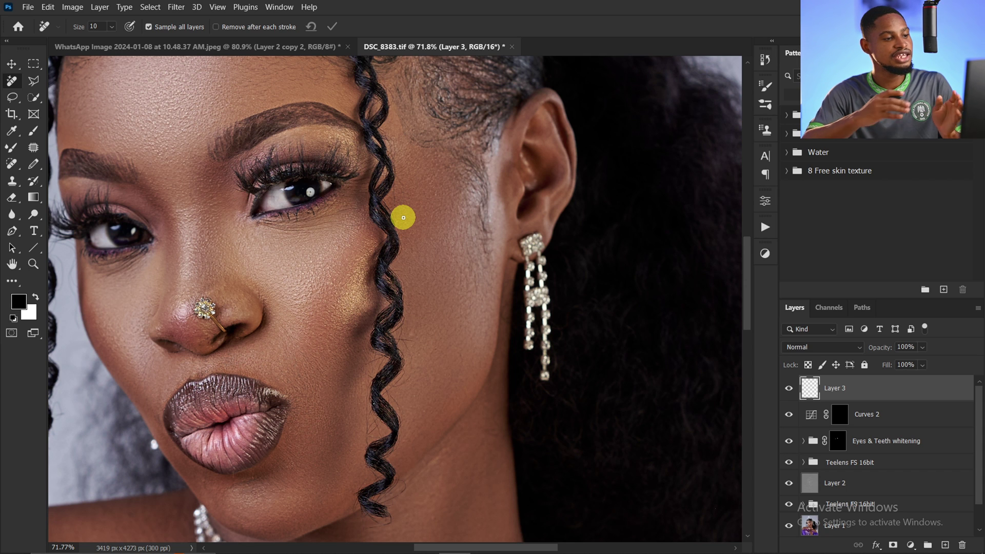
Stamp all visible layers into a new merged layer above Layer 3.
{"action": "key", "text": "z"}
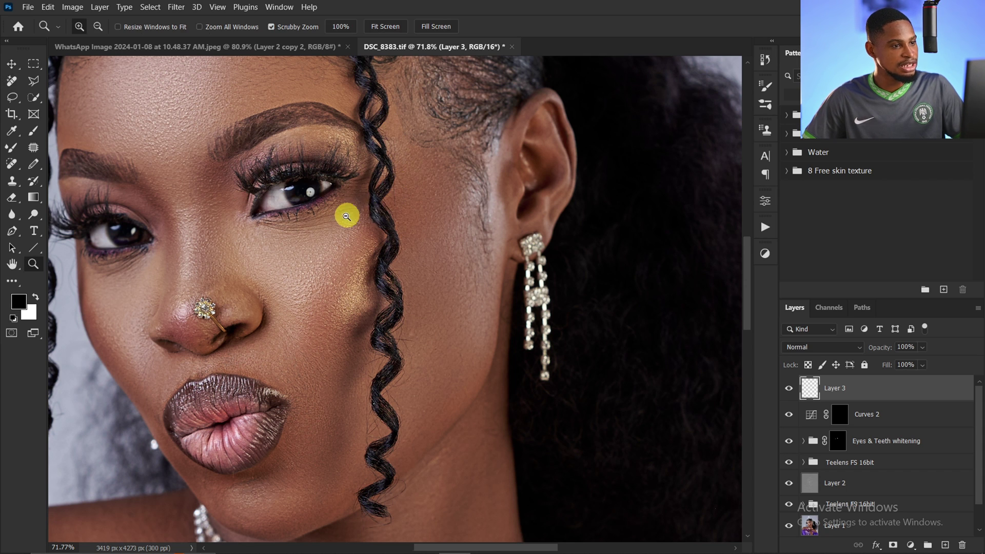
{"action": "left_click_drag", "start_coordinate": [345, 214], "coordinate": [334, 224]}
{"action": "key", "text": "j"}
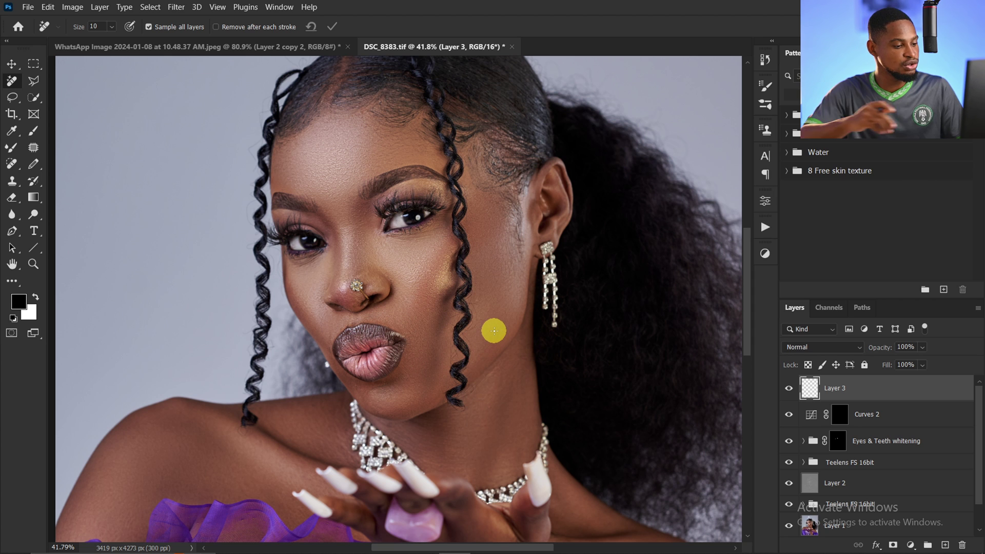
{"action": "key", "text": "ctrl+shift+alt+e"}
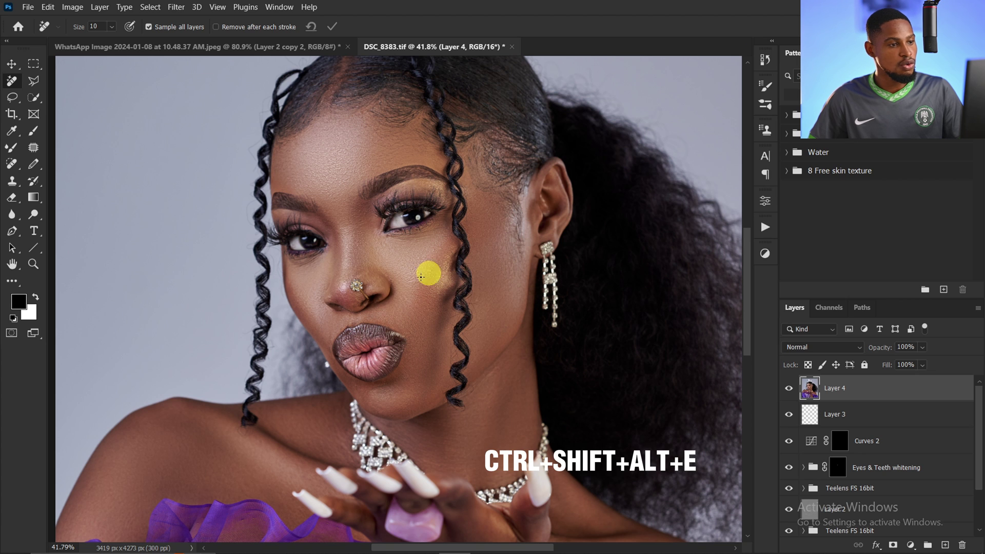
Run the Unsharpen eyes and lips mask action on Layer 4 to sharpen it behind a black mask.
{"action": "left_click", "coordinate": [766, 228]}
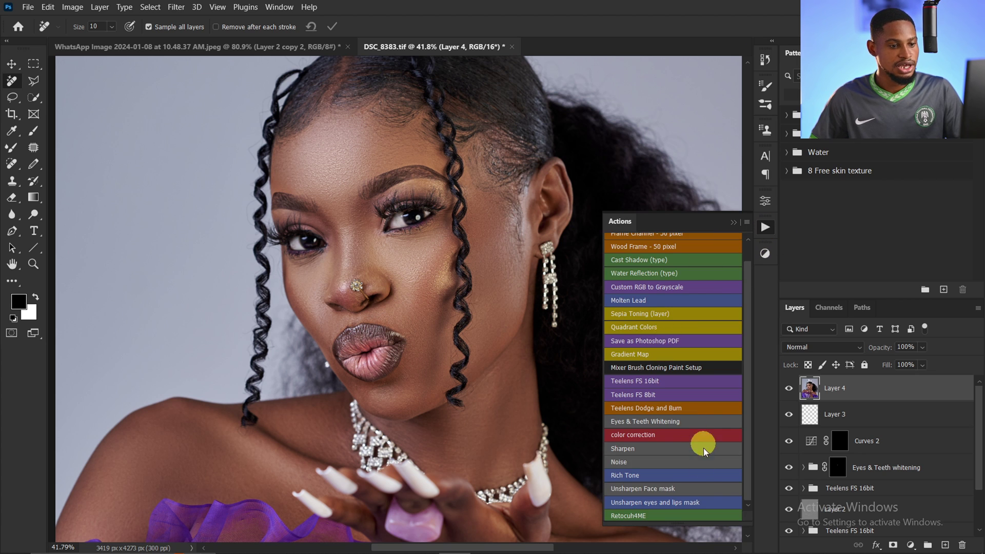
{"action": "key", "text": "ctrl"}
{"action": "key", "text": "ctrl"}
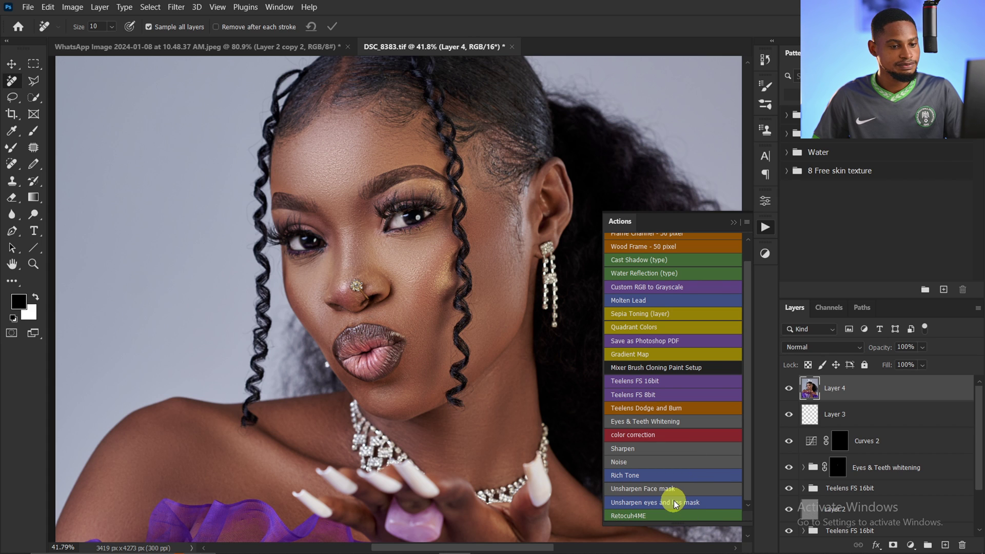
{"action": "left_click", "coordinate": [734, 222]}
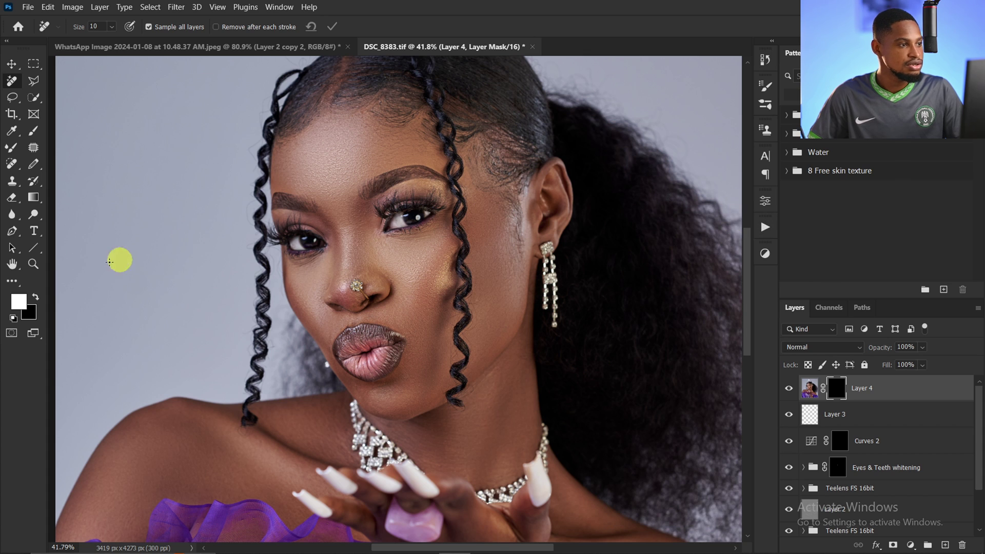
Paint white on the Layer 4 mask with the Brush tool at sizes 200 and 125 to reveal the sharpening over both eyes.
{"action": "key", "text": "bracketright"}
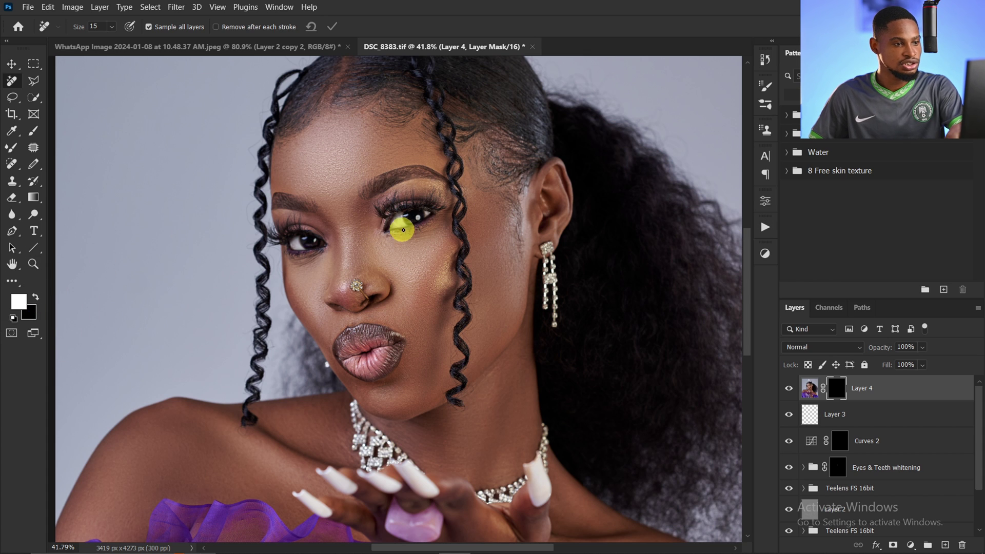
{"action": "key", "text": "bracketright"}
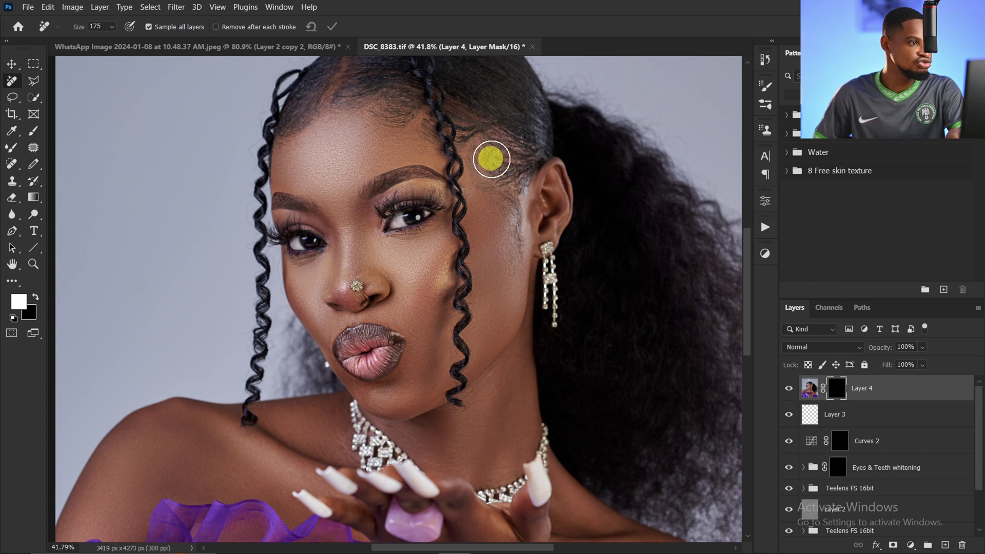
{"action": "left_click", "coordinate": [34, 132]}
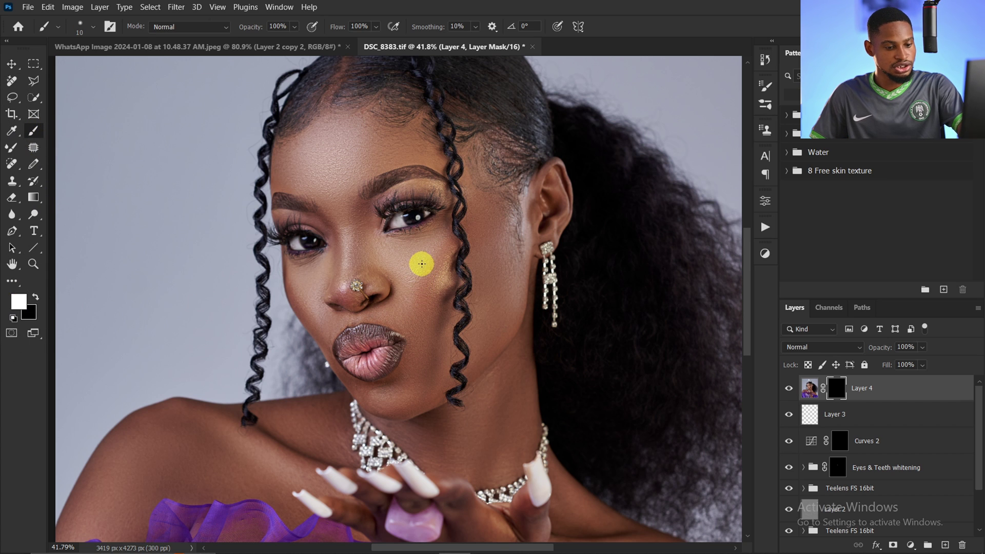
{"action": "key", "text": "bracketright"}
{"action": "key", "text": "bracketright"}
{"action": "key", "text": "bracketright"}
{"action": "key", "text": "bracketright"}
{"action": "key", "text": "bracketright"}
{"action": "key", "text": "bracketright"}
{"action": "key", "text": "bracketright"}
{"action": "key", "text": "bracketright"}
{"action": "key", "text": "bracketright"}
{"action": "key", "text": "bracketright"}
{"action": "key", "text": "bracketright"}
{"action": "key", "text": "bracketright"}
{"action": "key", "text": "bracketright"}
{"action": "key", "text": "bracketright"}
{"action": "key", "text": "bracketright"}
{"action": "key", "text": "bracketright"}
{"action": "key", "text": "bracketright"}
{"action": "key", "text": "bracketright"}
{"action": "key", "text": "bracketright"}
{"action": "key", "text": "bracketright"}
{"action": "key", "text": "bracketright"}
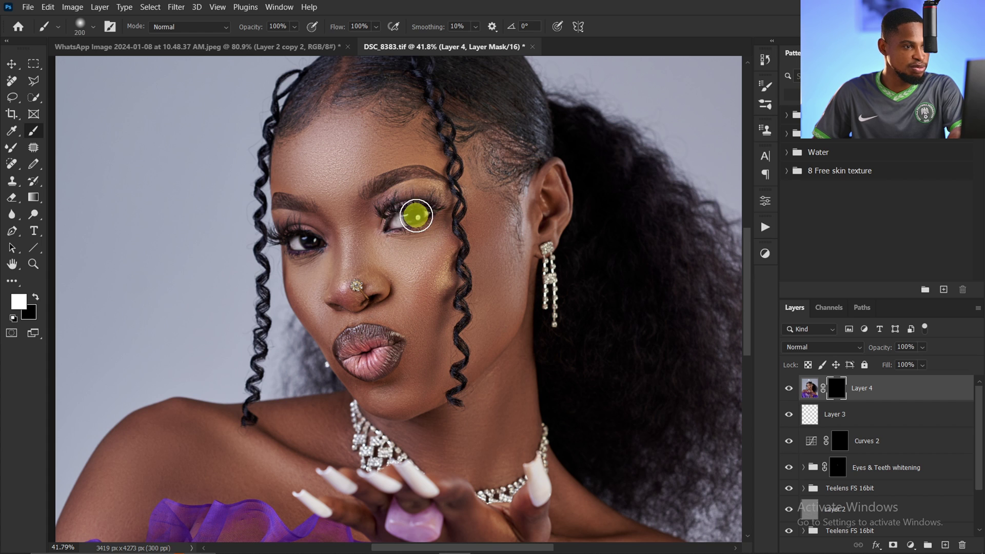
{"action": "left_click_drag", "start_coordinate": [395, 222], "coordinate": [422, 218]}
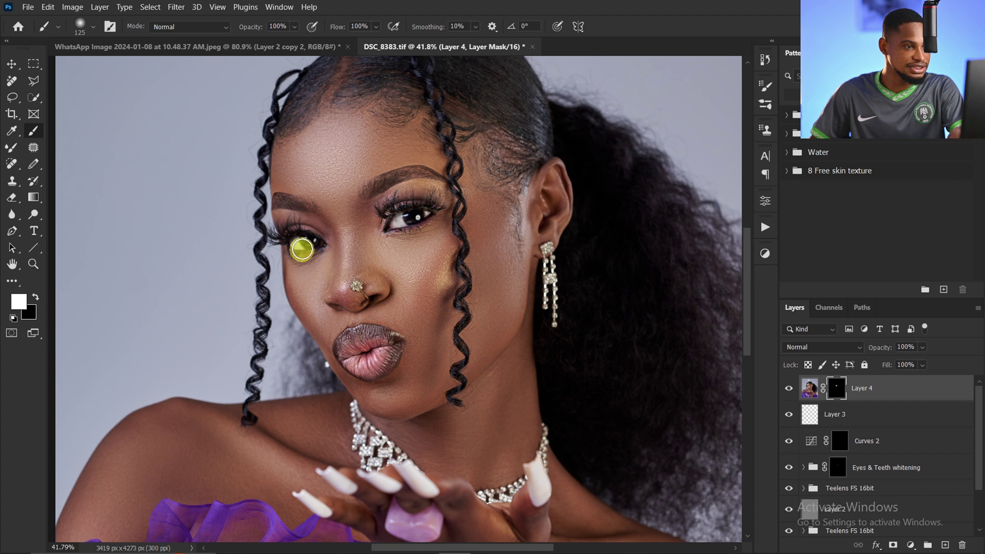
{"action": "key", "text": "bracketleft"}
{"action": "key", "text": "bracketleft"}
{"action": "left_click_drag", "start_coordinate": [290, 237], "coordinate": [307, 240]}
Reveal the sharpening on the lips and nose ring by painting white on the Layer 4 mask with brush sizes between 100 and 150.
{"action": "key", "text": "bracketleft"}
{"action": "key", "text": "bracketleft"}
{"action": "left_click", "coordinate": [364, 358]}
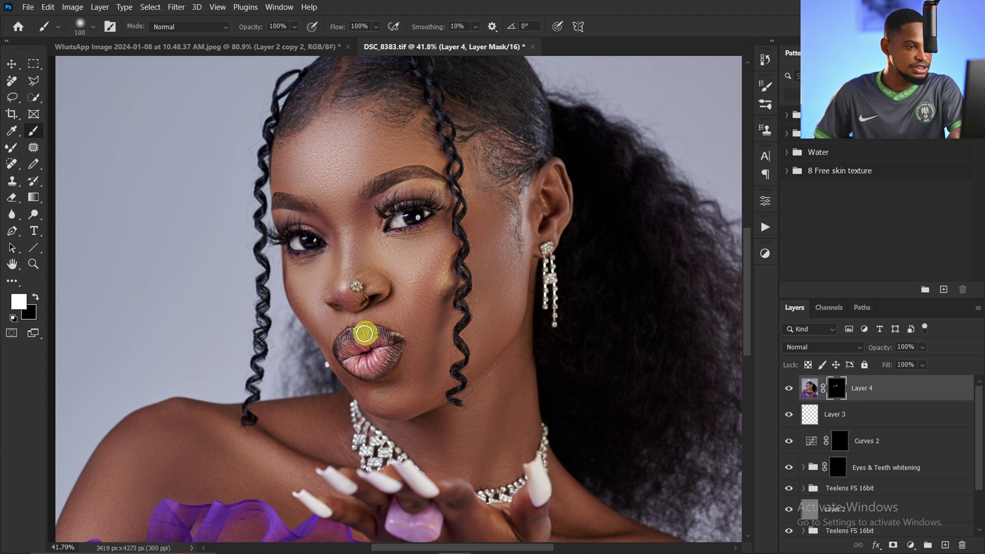
{"action": "key", "text": "bracketright"}
{"action": "key", "text": "bracketright"}
{"action": "mouse_move", "coordinate": [364, 334]}
{"action": "left_mouse_down"}
{"action": "mouse_move", "coordinate": [353, 359]}
{"action": "mouse_move", "coordinate": [339, 348]}
{"action": "left_mouse_up"}
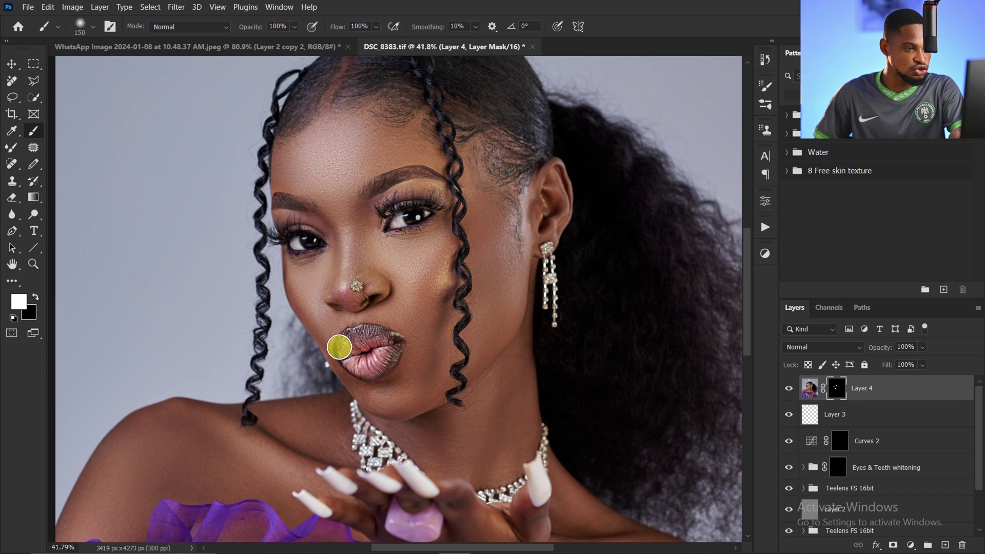
{"action": "key", "text": "bracketleft"}
{"action": "left_click", "coordinate": [351, 290]}
Examine the face at a closer magnification with Layer 4 hidden to compare the sharpening on the eyes, lips and nose ring.
{"action": "key", "text": "z"}
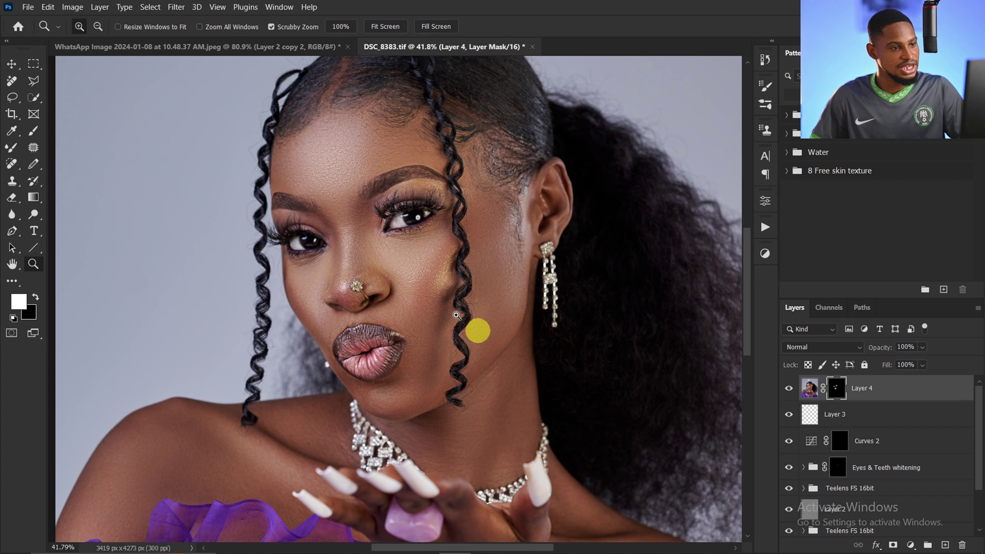
{"action": "key", "text": "b"}
{"action": "left_click_drag", "start_coordinate": [397, 304], "coordinate": [420, 297]}
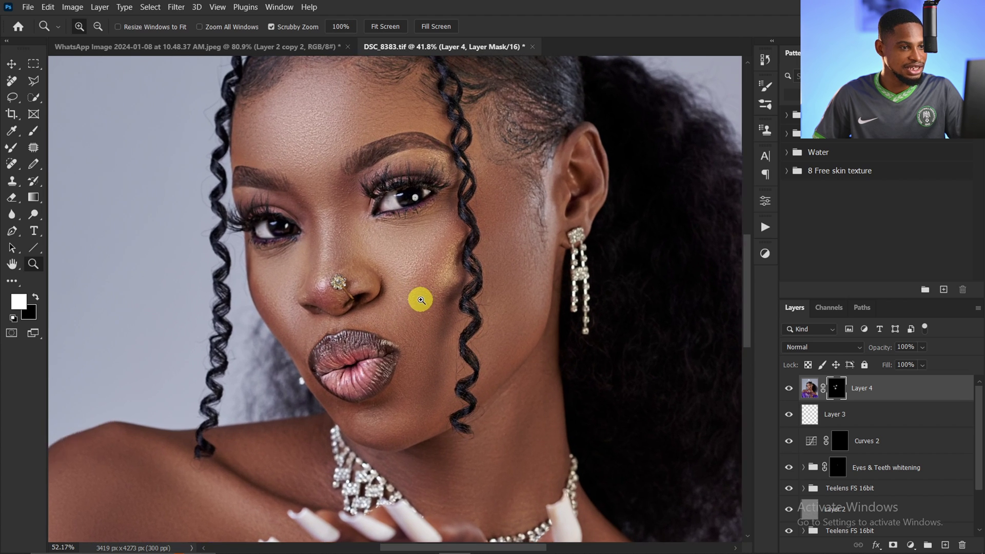
{"action": "key", "text": "b"}
{"action": "left_click", "coordinate": [816, 391]}
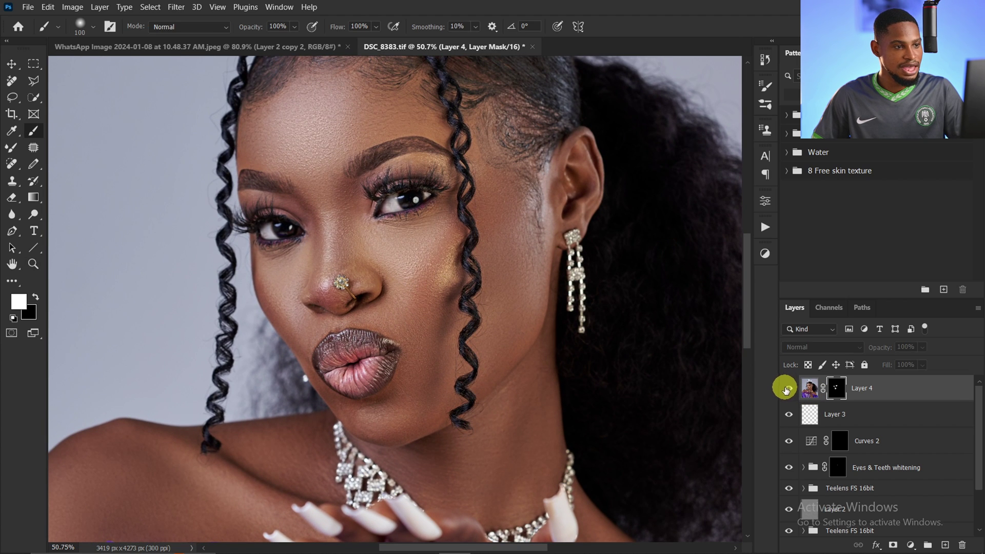